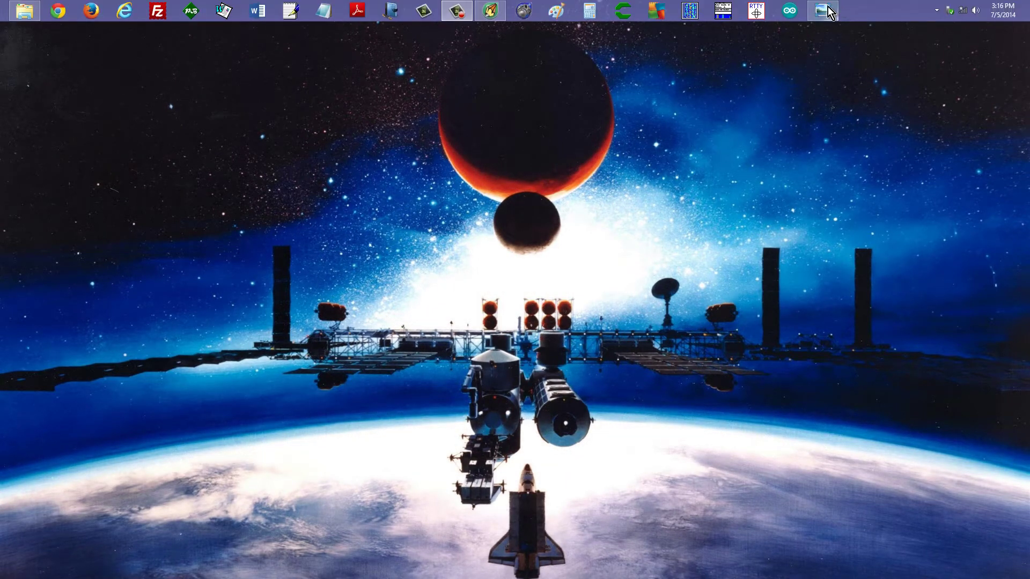
Open the w1gv-callsign.png preview in Windows Photo Viewer
{"action": "left_click", "coordinate": [827, 13]}
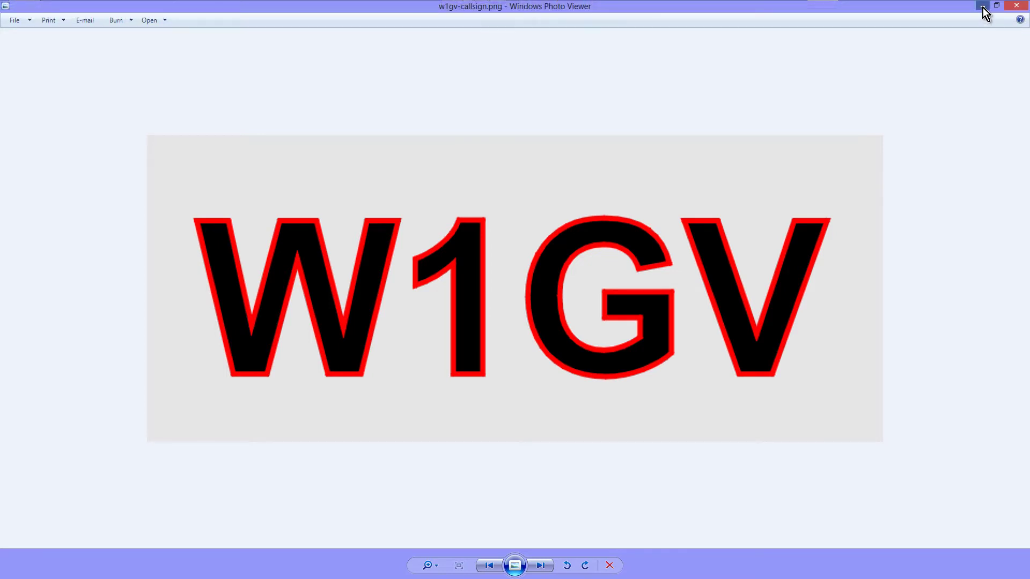
Minimize the callsign picture and restore Ham-fig-07-02.cdr in CorelDRAW
{"action": "left_click", "coordinate": [982, 7]}
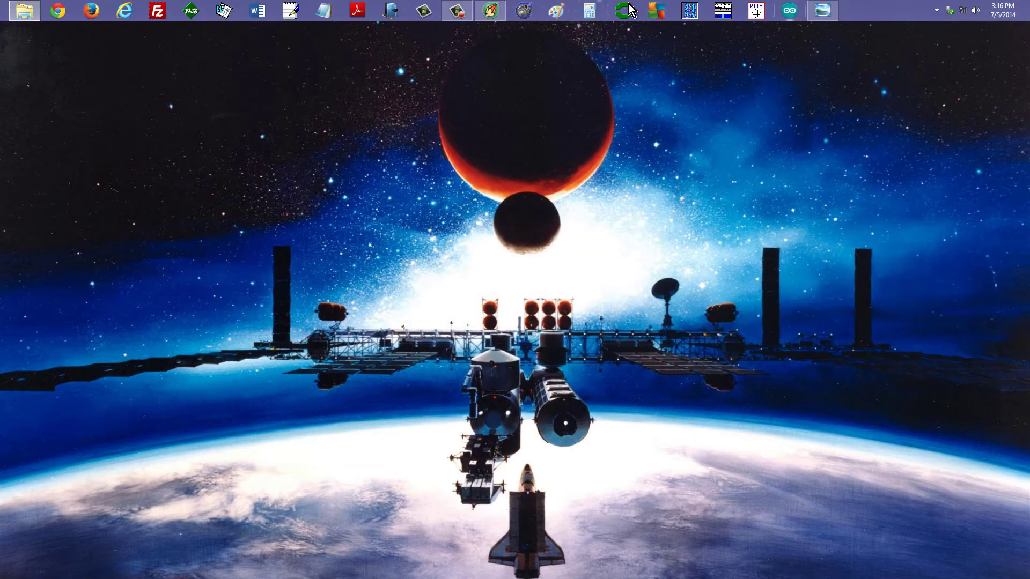
{"action": "left_click", "coordinate": [490, 11]}
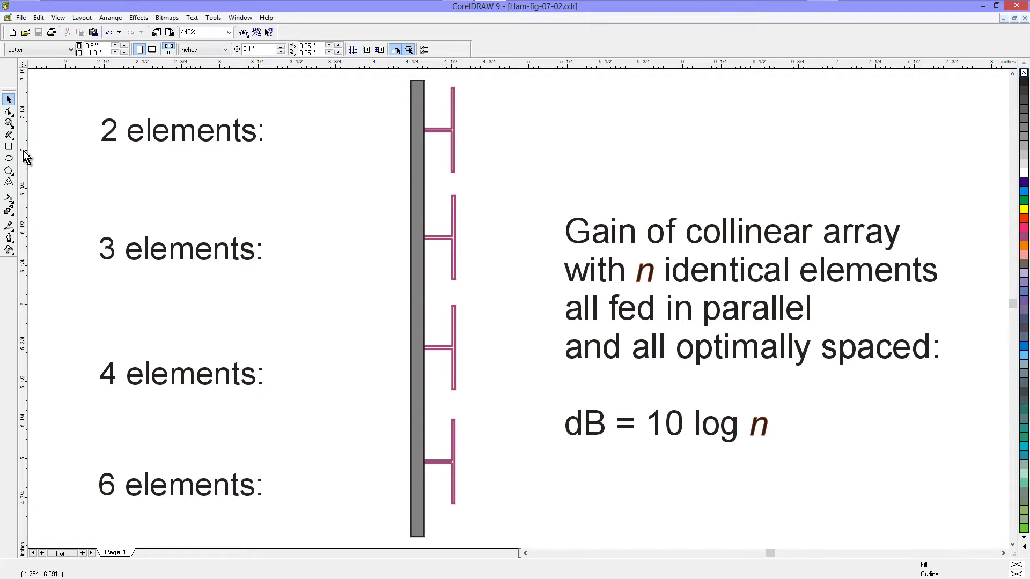
{"action": "left_click", "coordinate": [8, 158]}
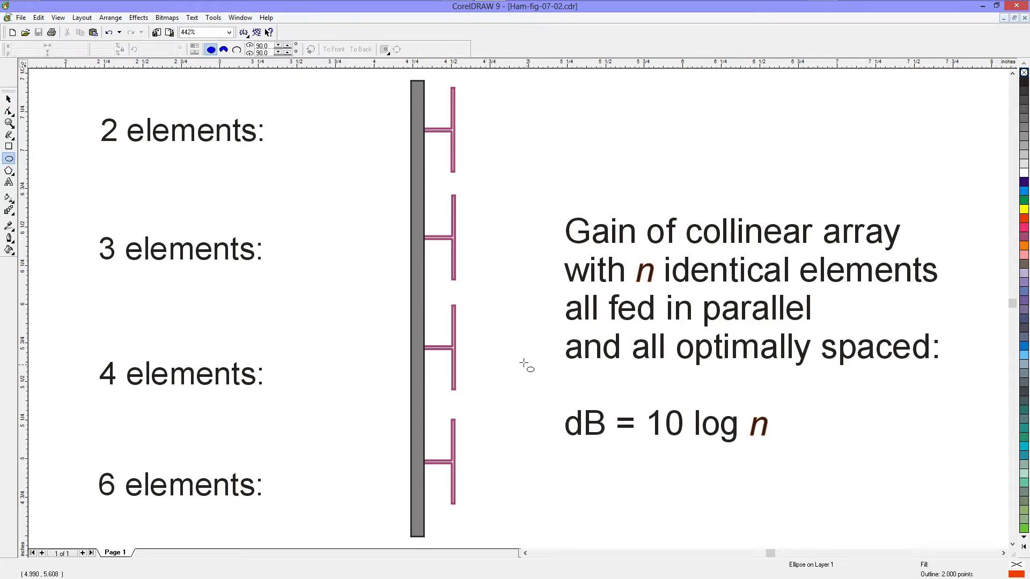
{"action": "mouse_move", "coordinate": [527, 370]}
{"action": "left_mouse_down"}
{"action": "mouse_move", "coordinate": [710, 485]}
{"action": "mouse_move", "coordinate": [812, 494]}
{"action": "left_mouse_up"}
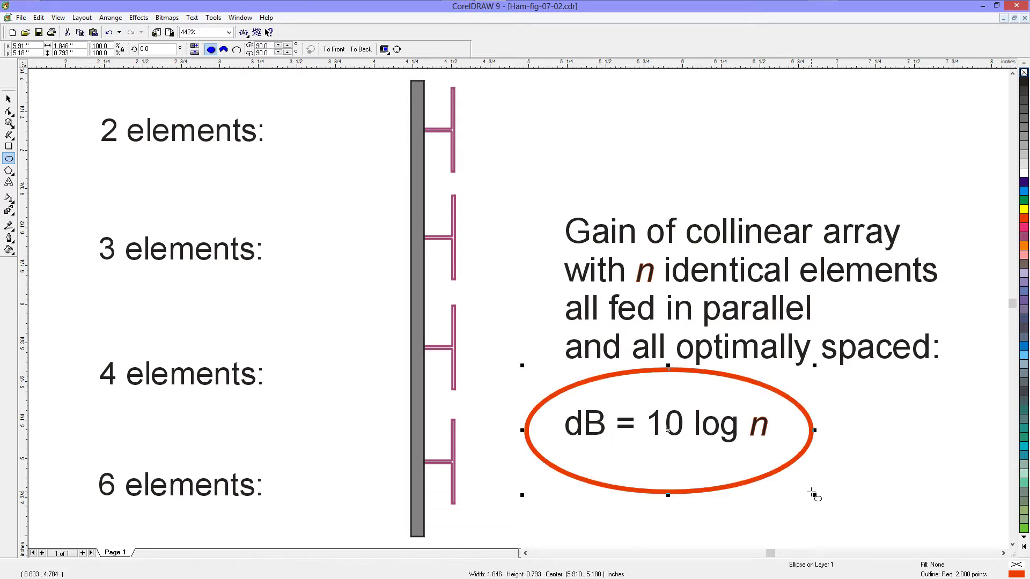
{"action": "left_click", "coordinate": [8, 111]}
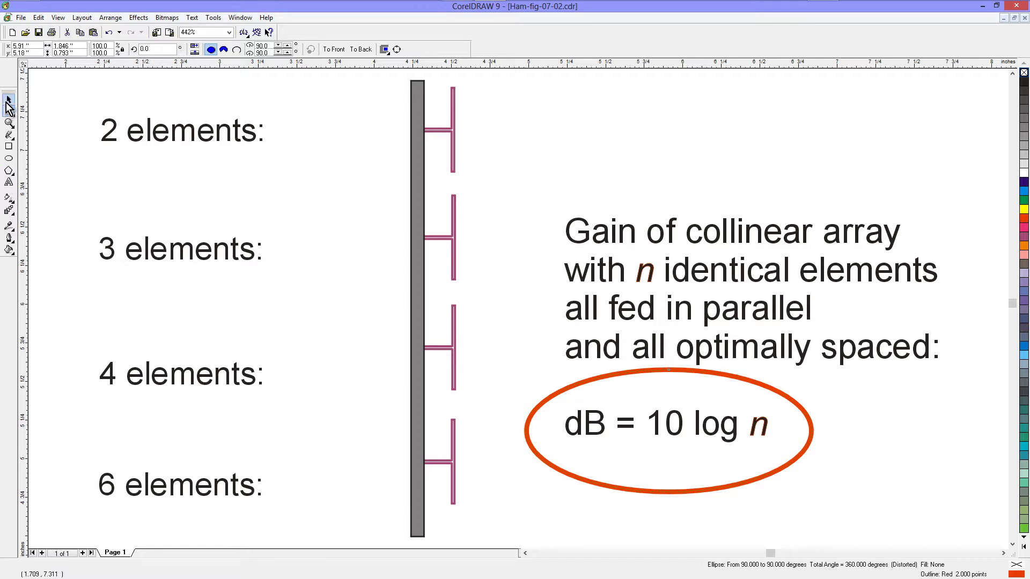
{"action": "left_click", "coordinate": [7, 101]}
{"action": "left_click", "coordinate": [546, 507]}
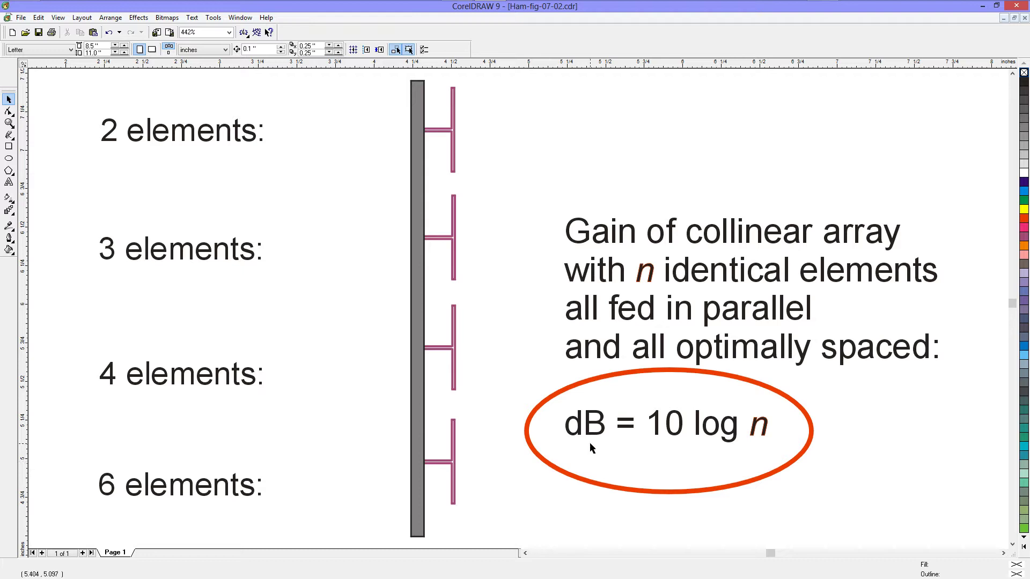
{"action": "left_click", "coordinate": [598, 486]}
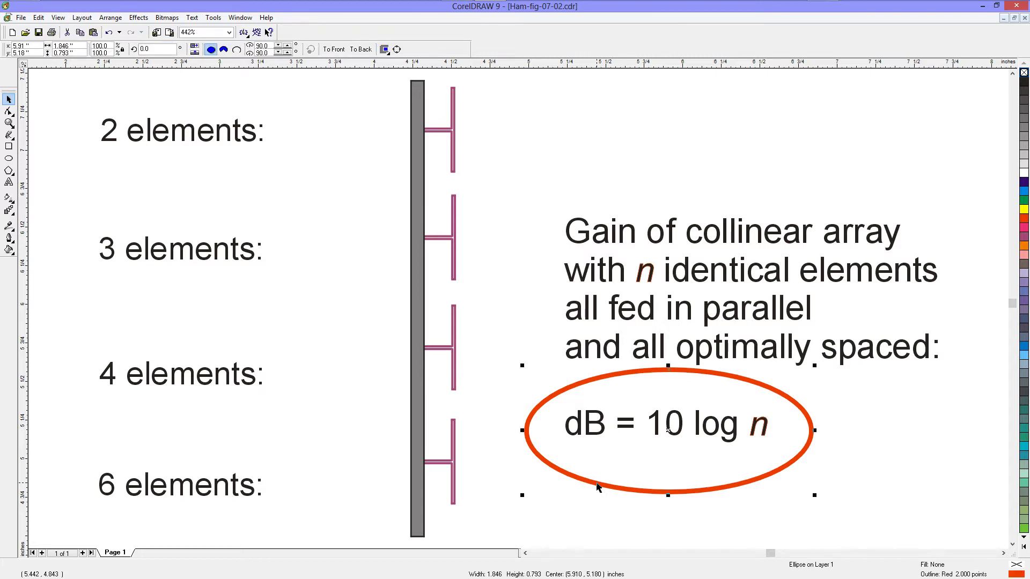
{"action": "key", "text": "Delete"}
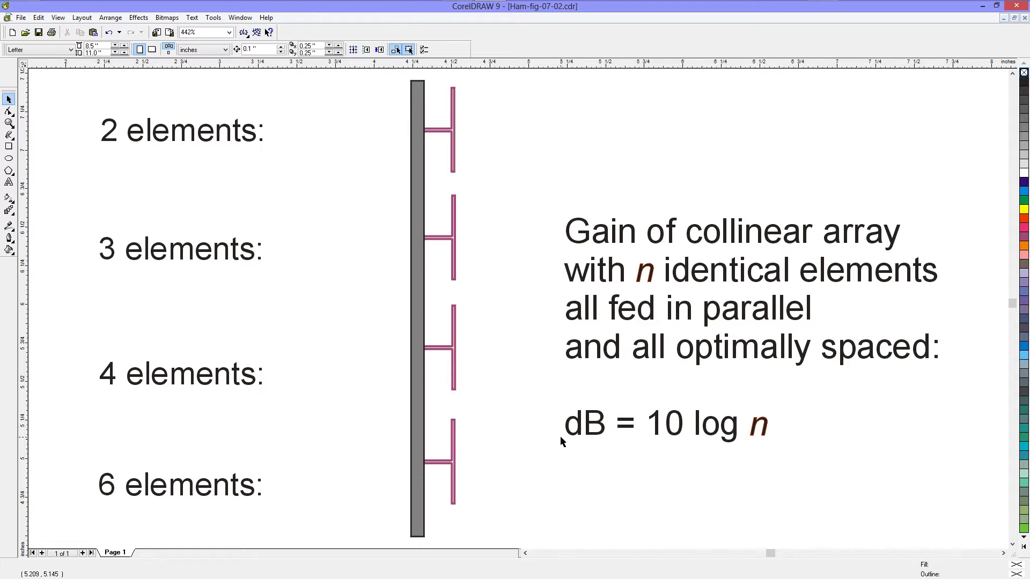
{"action": "left_click", "coordinate": [9, 159]}
{"action": "left_click_drag", "start_coordinate": [548, 382], "coordinate": [617, 470]}
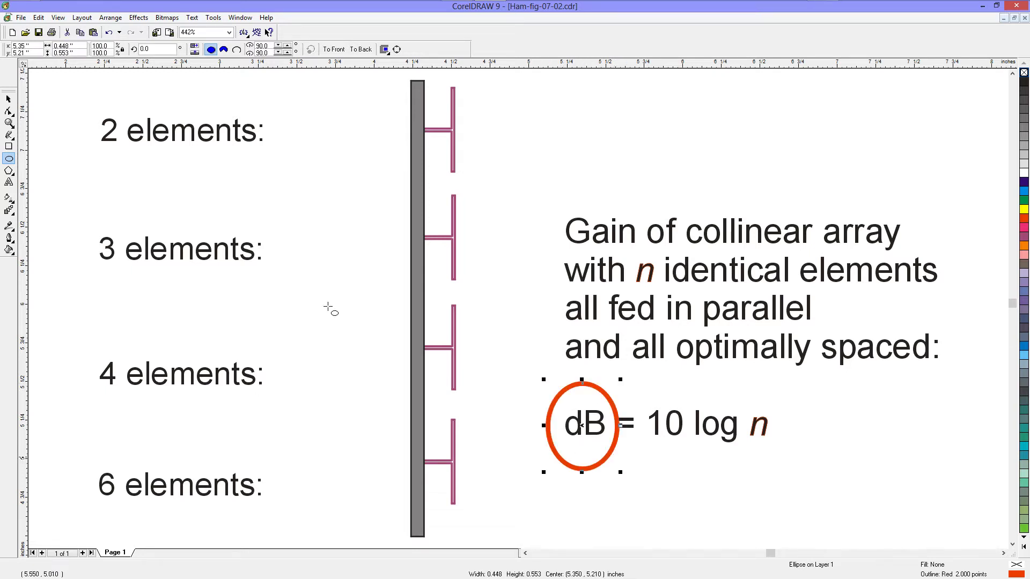
{"action": "left_click", "coordinate": [9, 101]}
{"action": "left_click", "coordinate": [63, 99]}
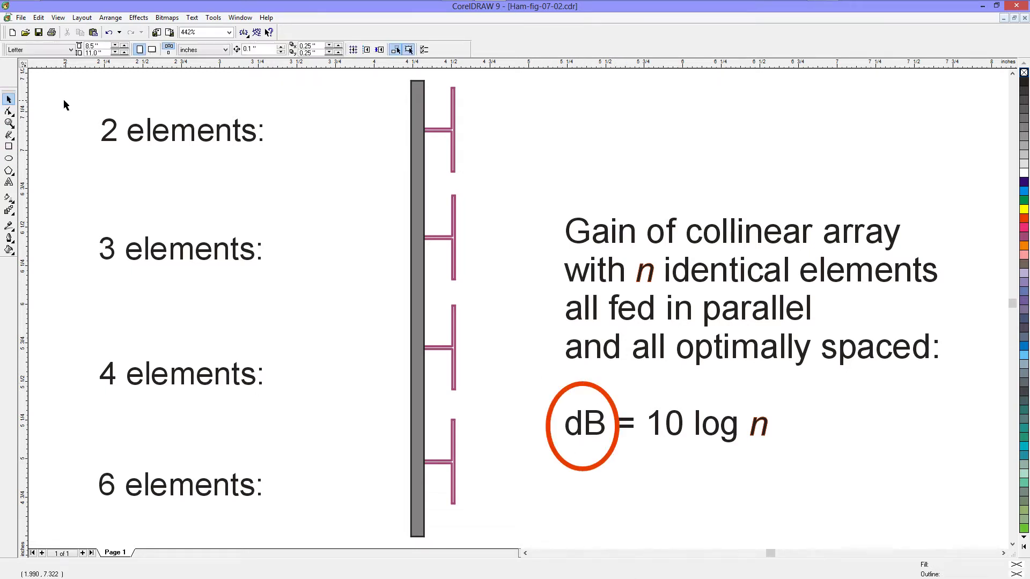
{"action": "left_click", "coordinate": [550, 411]}
{"action": "key", "text": "Delete"}
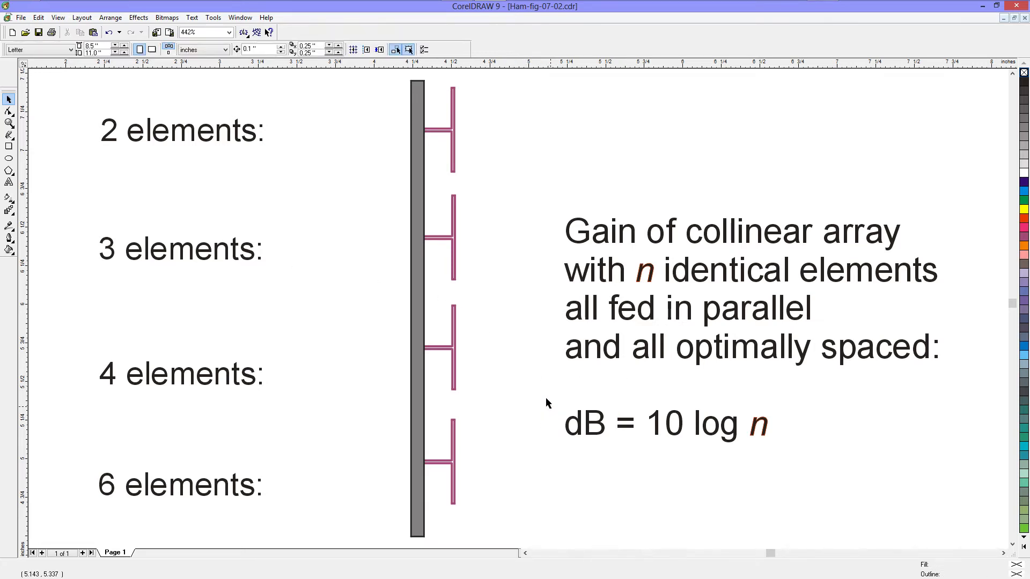
Draw an ellipse around the top two stubs on the mast, then deselect it
{"action": "left_click", "coordinate": [9, 158]}
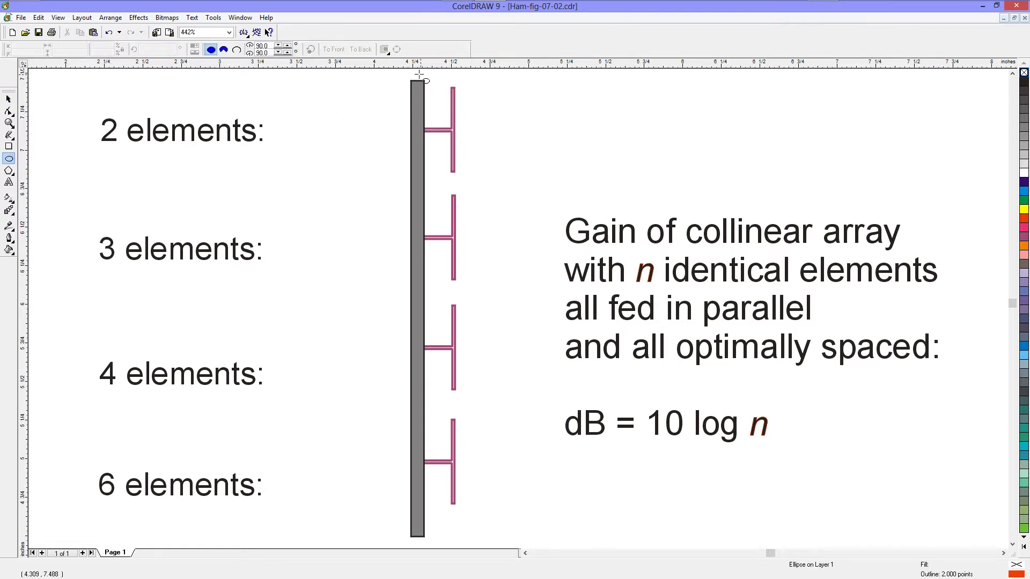
{"action": "left_click_drag", "start_coordinate": [419, 73], "coordinate": [490, 294]}
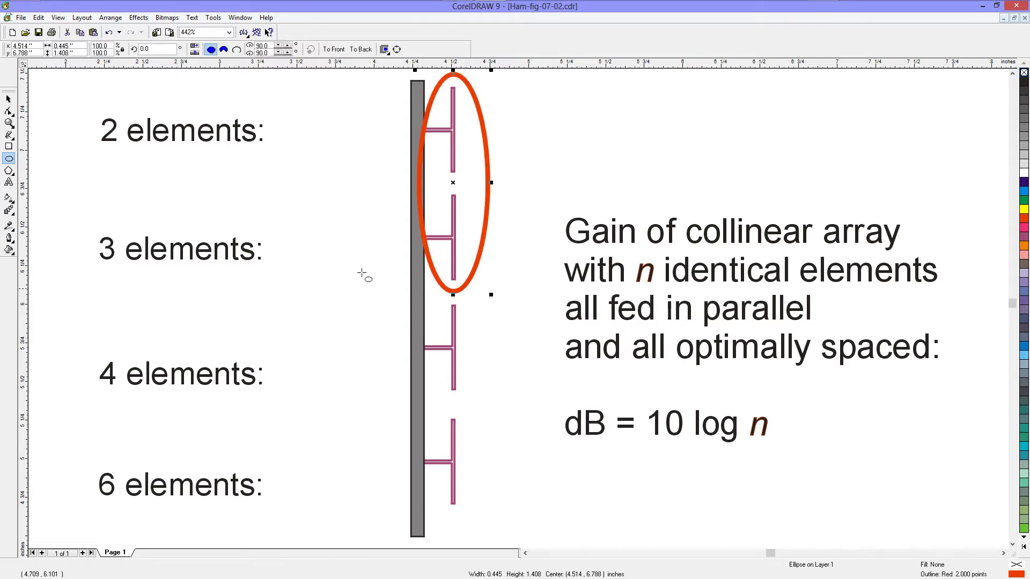
{"action": "left_click", "coordinate": [9, 100]}
{"action": "left_click", "coordinate": [31, 108]}
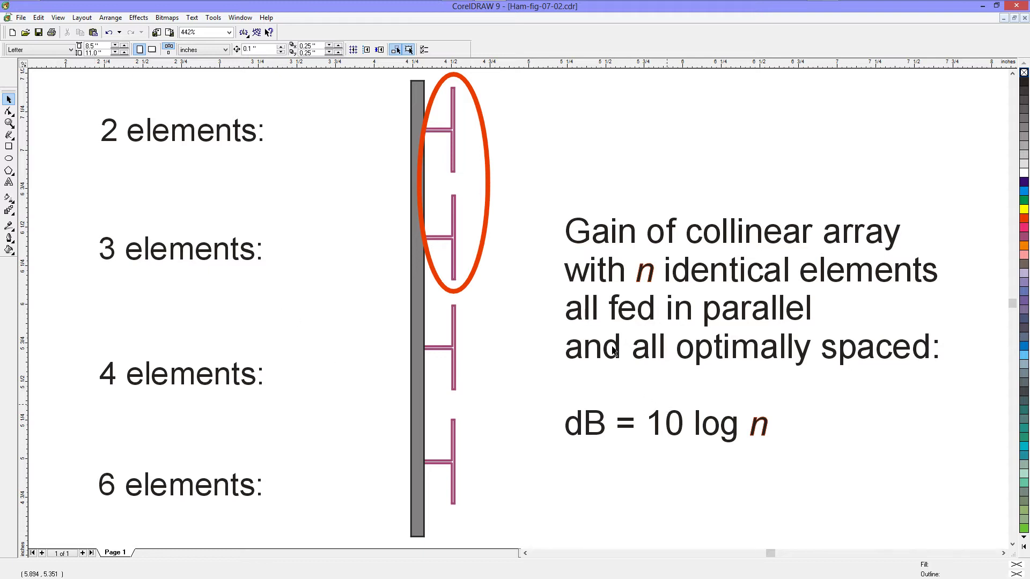
{"action": "mouse_move", "coordinate": [354, 8]}
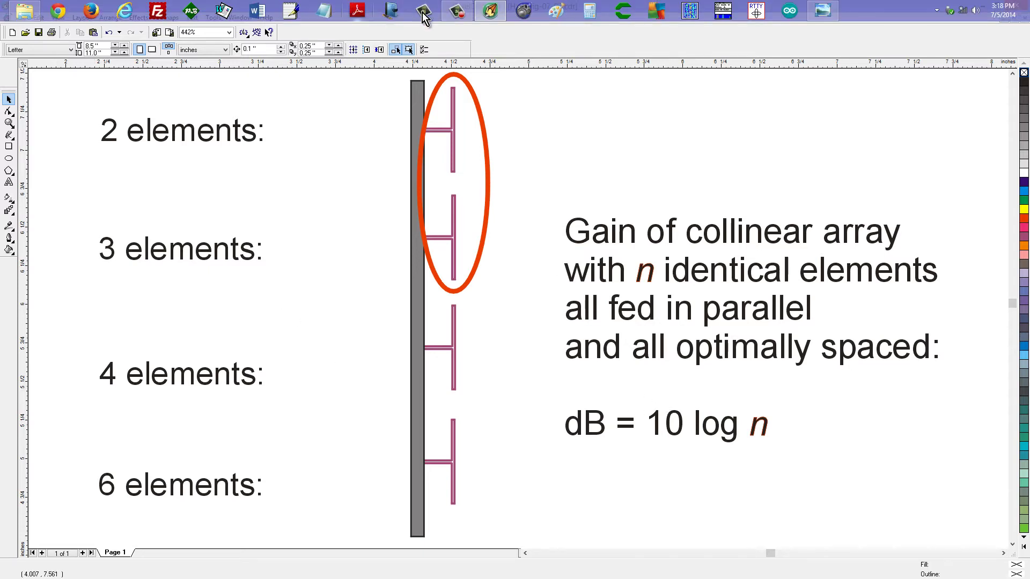
{"action": "left_click", "coordinate": [624, 14]}
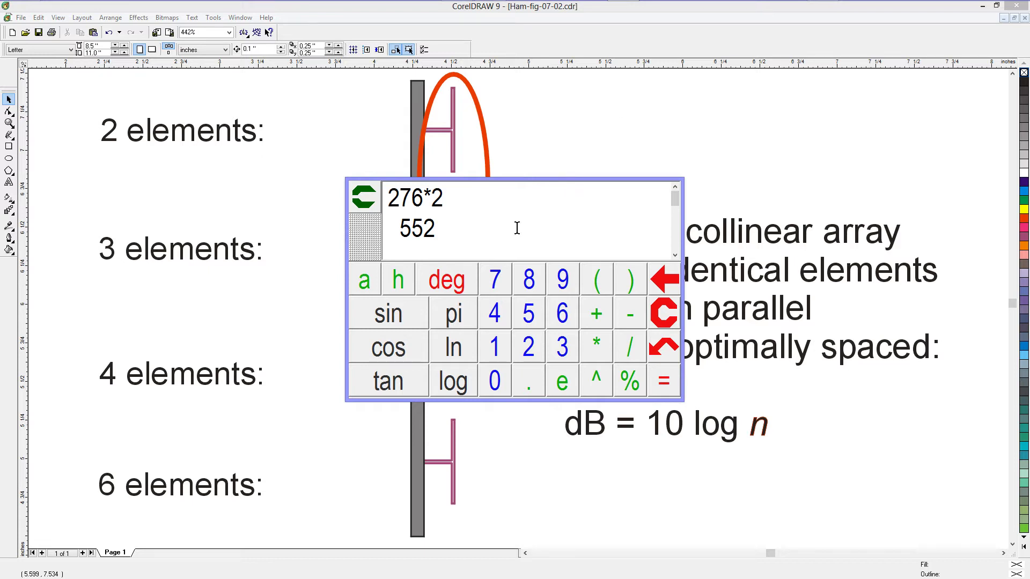
{"action": "left_click", "coordinate": [465, 368]}
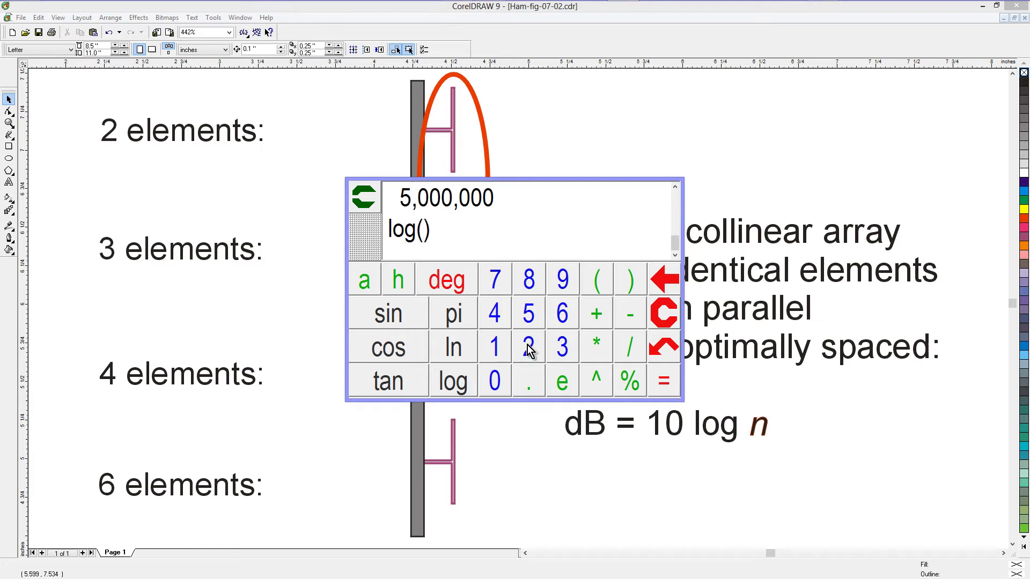
{"action": "left_click", "coordinate": [527, 345]}
{"action": "left_click", "coordinate": [661, 380]}
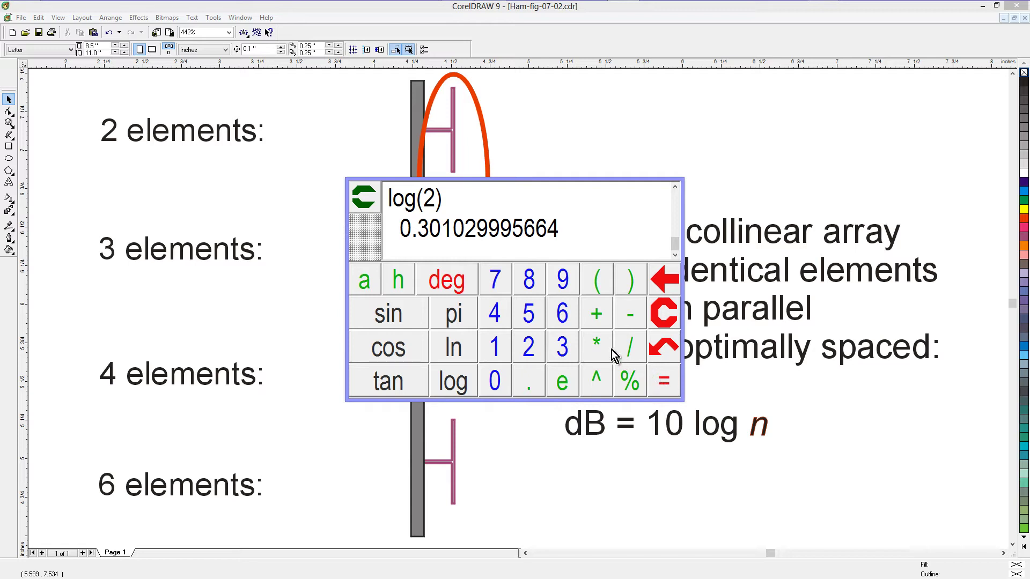
{"action": "left_click", "coordinate": [603, 346]}
{"action": "left_click", "coordinate": [503, 347]}
{"action": "left_click", "coordinate": [502, 380]}
{"action": "left_click", "coordinate": [660, 380]}
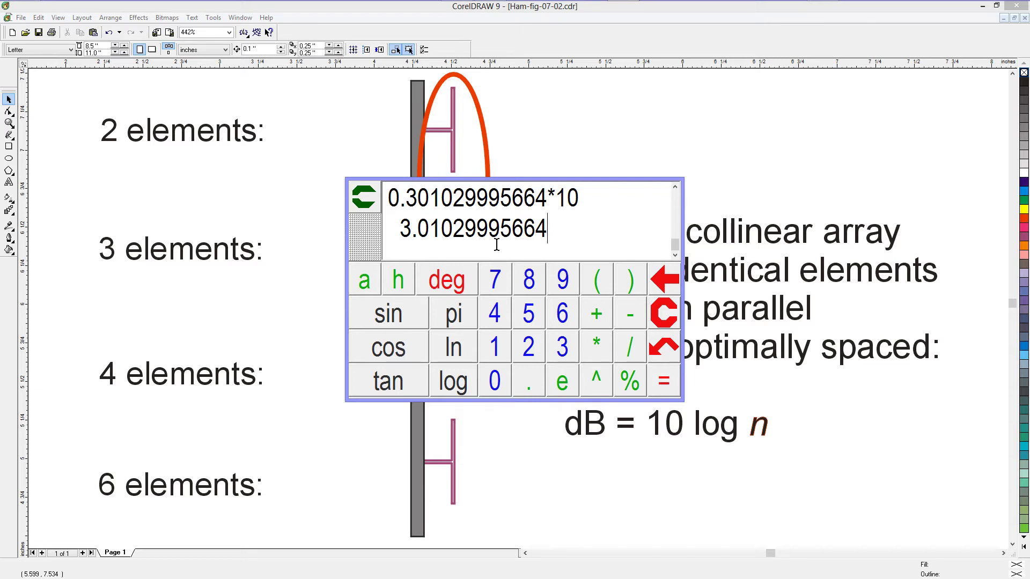
{"action": "left_click", "coordinate": [373, 206]}
{"action": "left_click", "coordinate": [386, 203]}
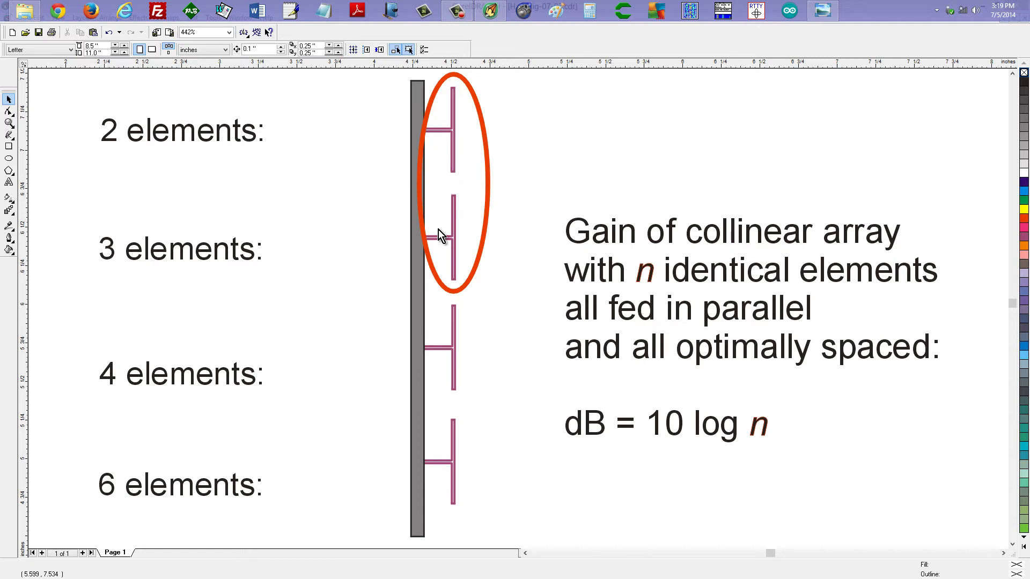
Delete the two-stub ellipse and draw a new ellipse around the top three stubs
{"action": "left_click", "coordinate": [489, 182]}
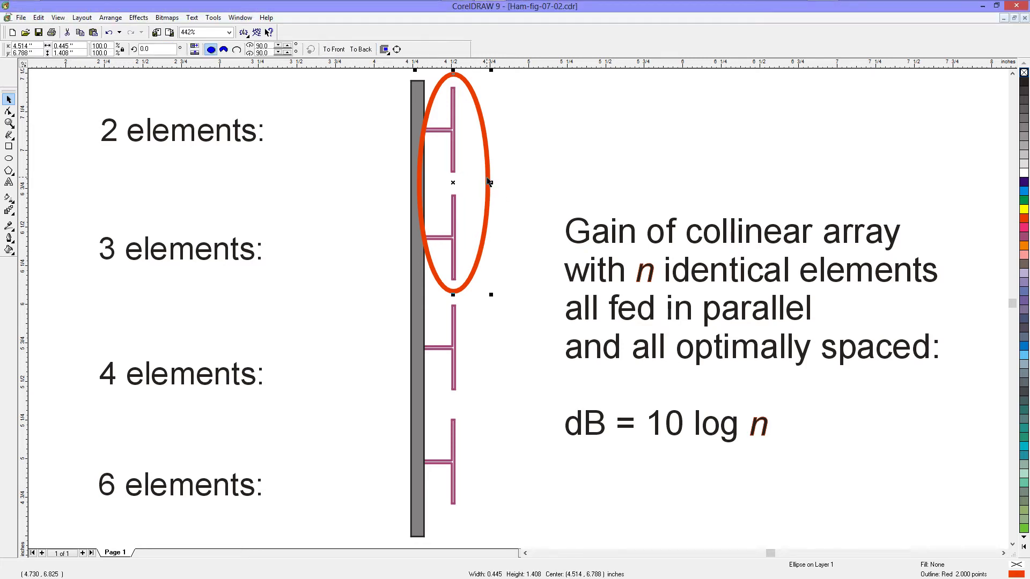
{"action": "key", "text": "Delete"}
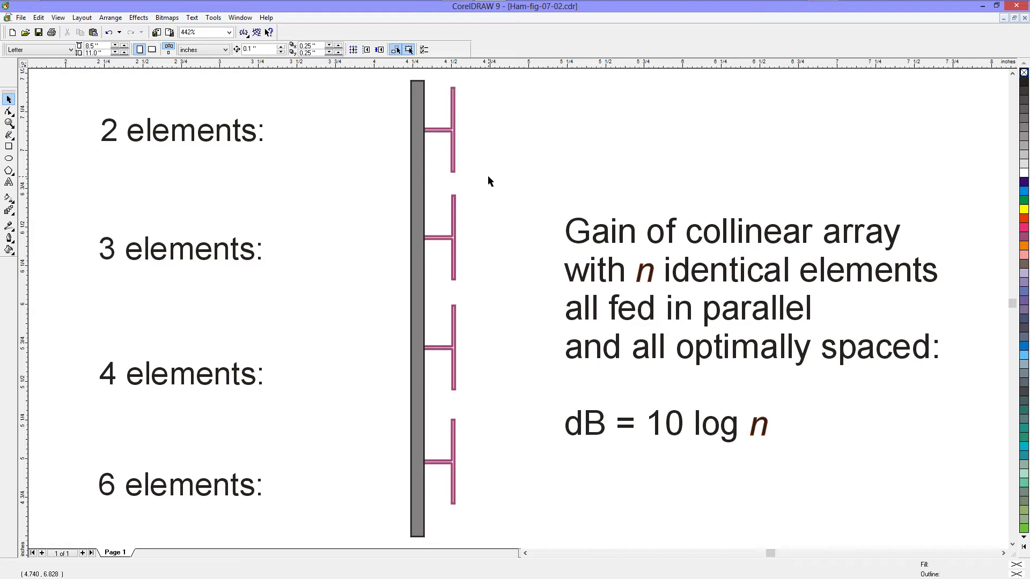
{"action": "left_click", "coordinate": [8, 159]}
{"action": "left_click_drag", "start_coordinate": [406, 77], "coordinate": [503, 407]}
{"action": "left_click", "coordinate": [13, 98]}
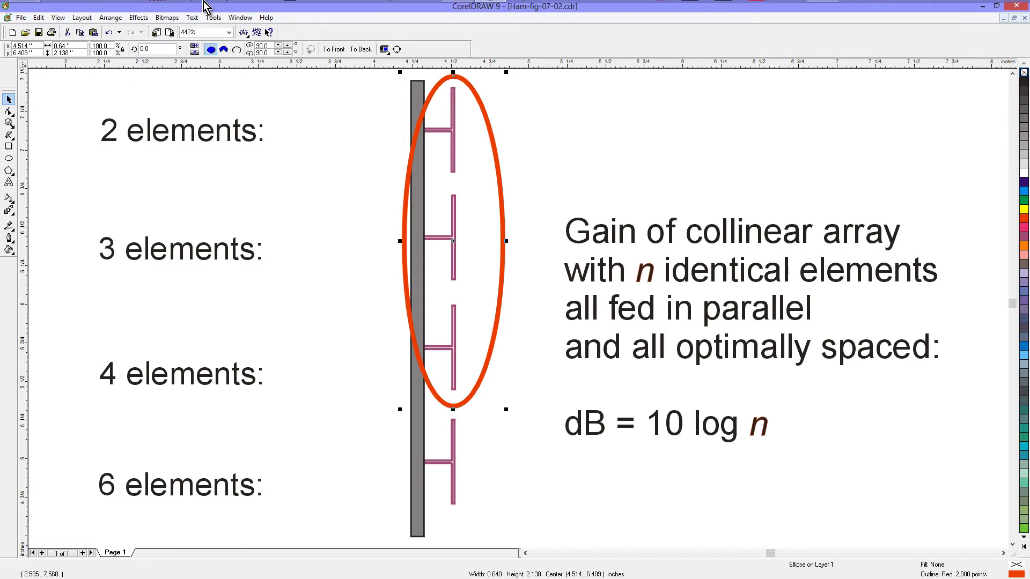
{"action": "mouse_move", "coordinate": [211, 2]}
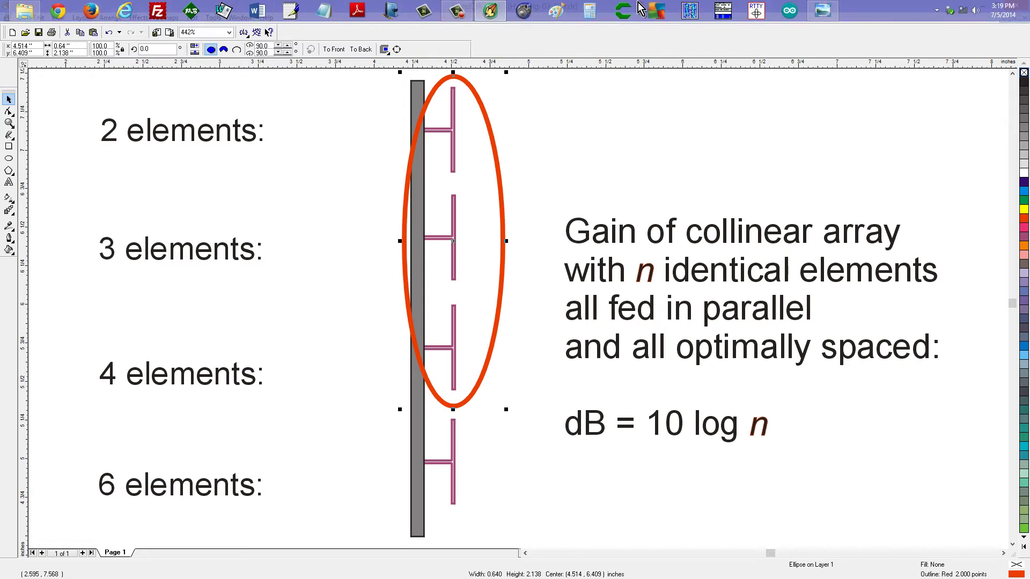
Compute log(3) × 10 = 4.7712125472 in Calcute, then exit the calculator
{"action": "left_click", "coordinate": [624, 11]}
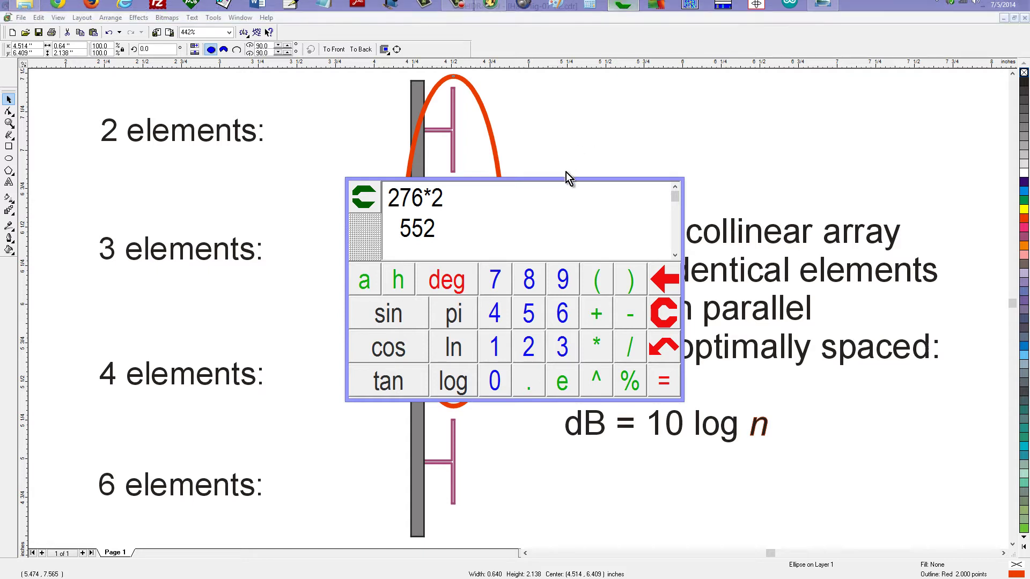
{"action": "left_click", "coordinate": [466, 383]}
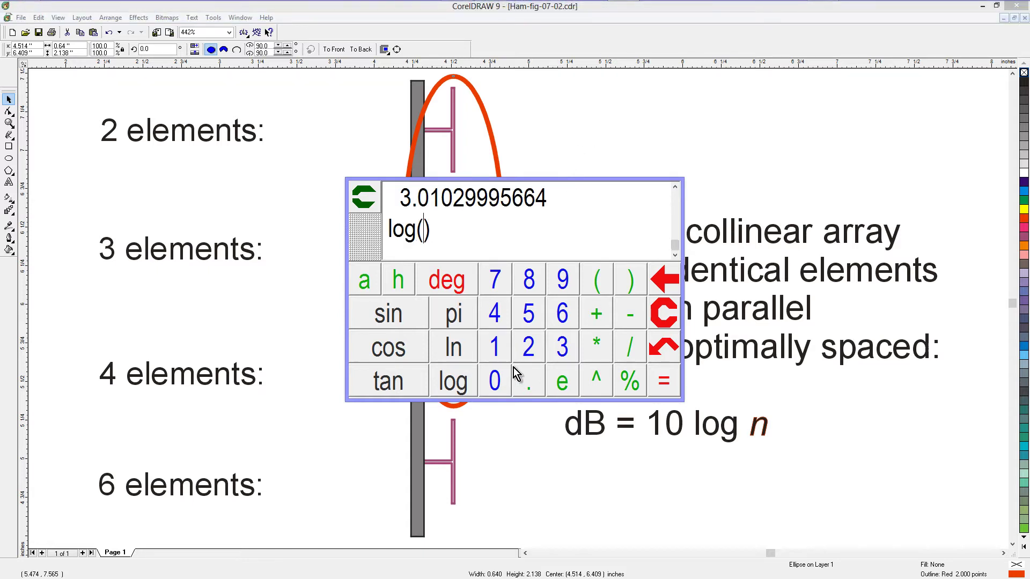
{"action": "left_click", "coordinate": [551, 349]}
{"action": "left_click", "coordinate": [670, 385]}
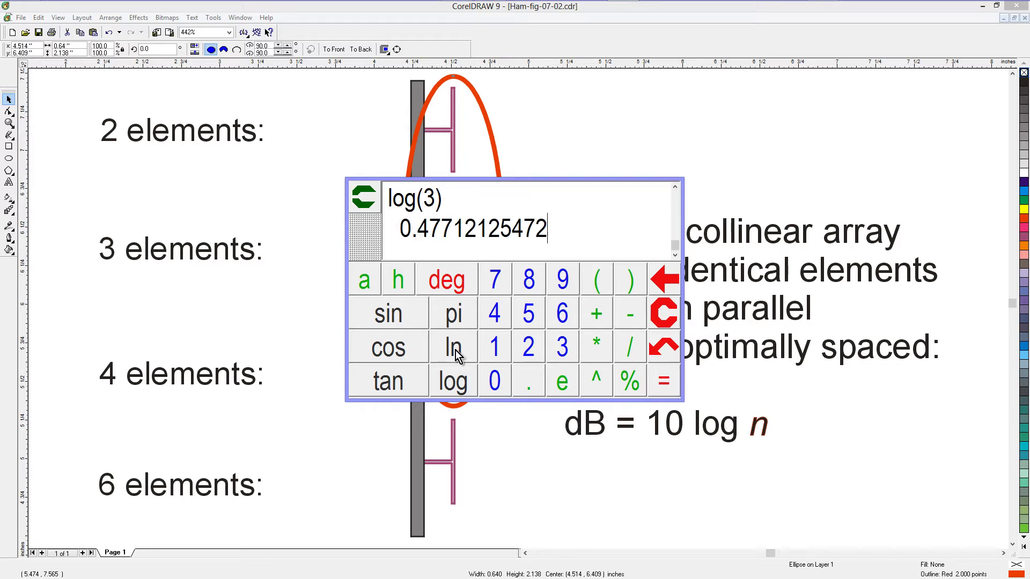
{"action": "left_click", "coordinate": [590, 346]}
{"action": "left_click", "coordinate": [495, 347]}
{"action": "left_click", "coordinate": [504, 385]}
{"action": "left_click", "coordinate": [651, 386]}
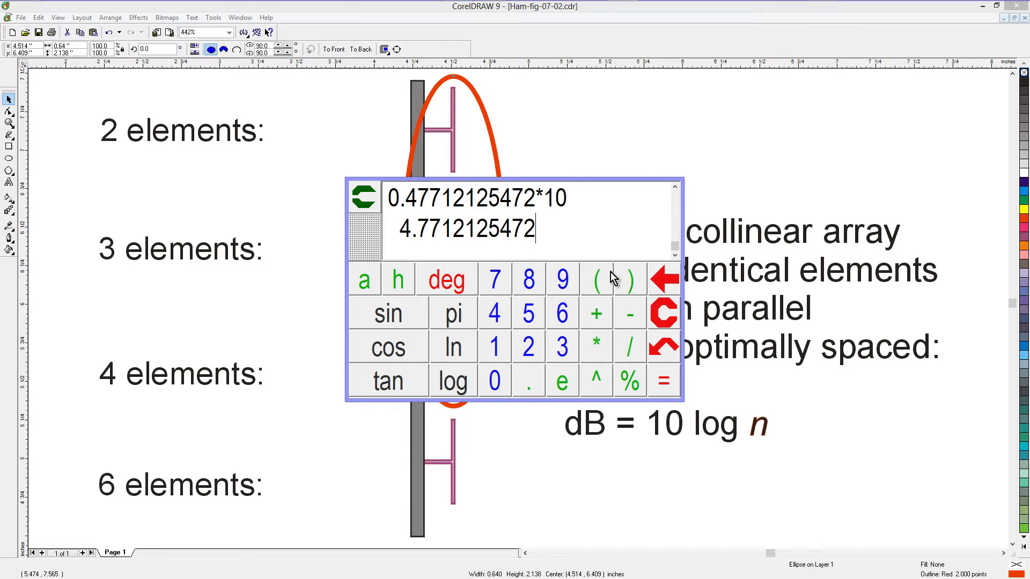
{"action": "left_click", "coordinate": [374, 207]}
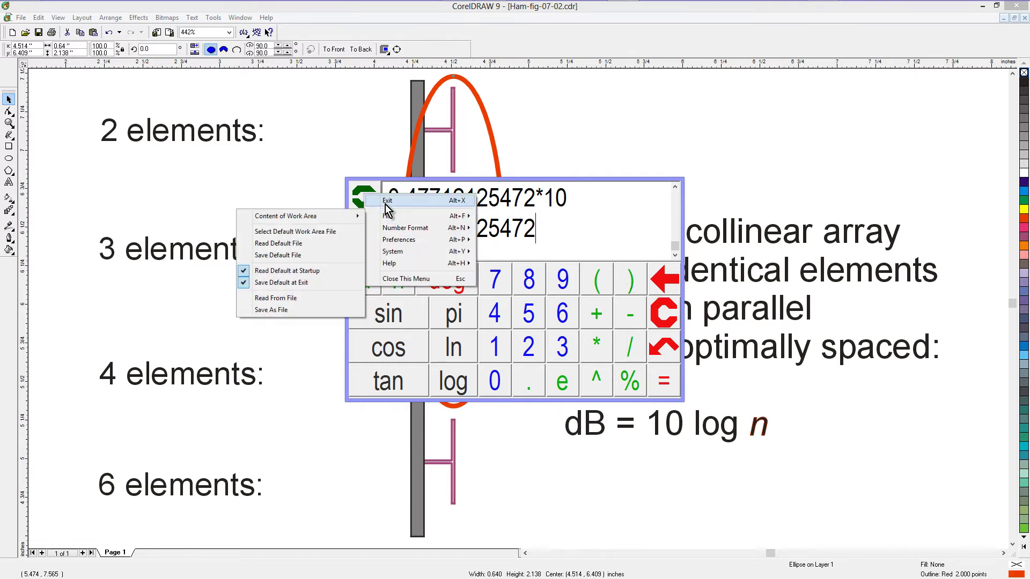
{"action": "left_click", "coordinate": [385, 205]}
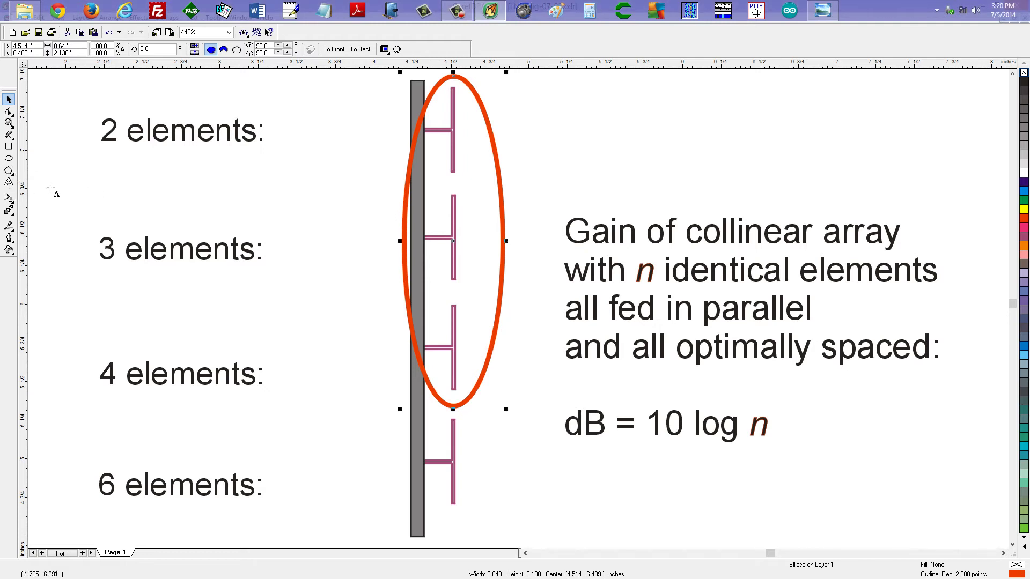
{"action": "left_click", "coordinate": [9, 182]}
Type '3 dB' under '2 elements:' and '4.8 dB' under '3 elements:'
{"action": "left_click", "coordinate": [150, 182]}
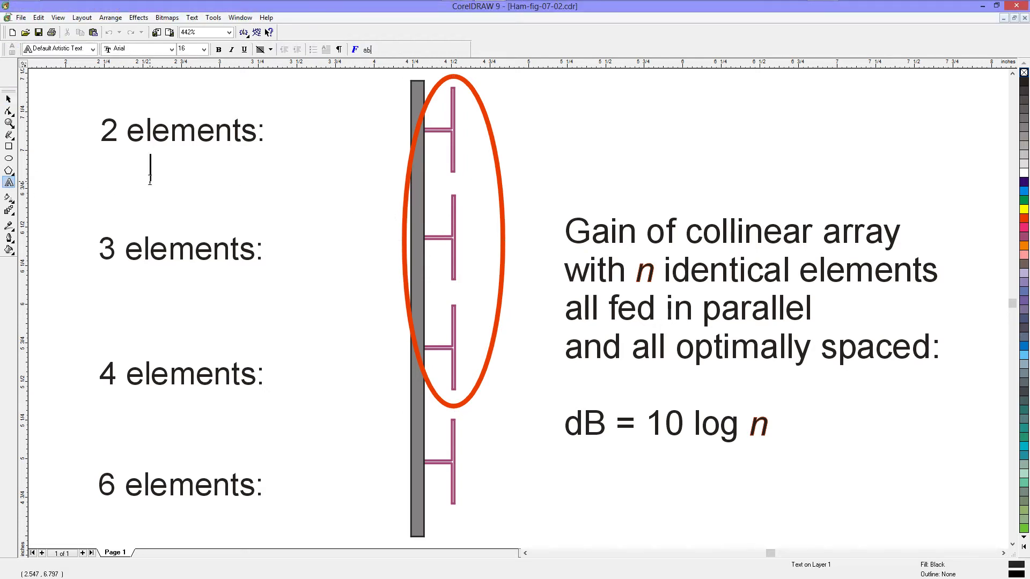
{"action": "type", "text": "3 dB"}
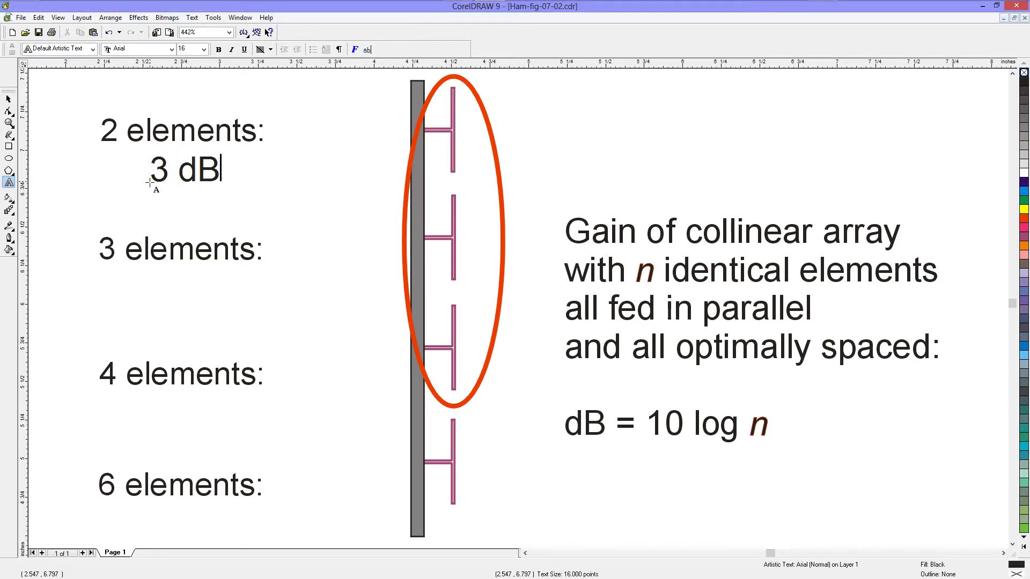
{"action": "left_click", "coordinate": [149, 299]}
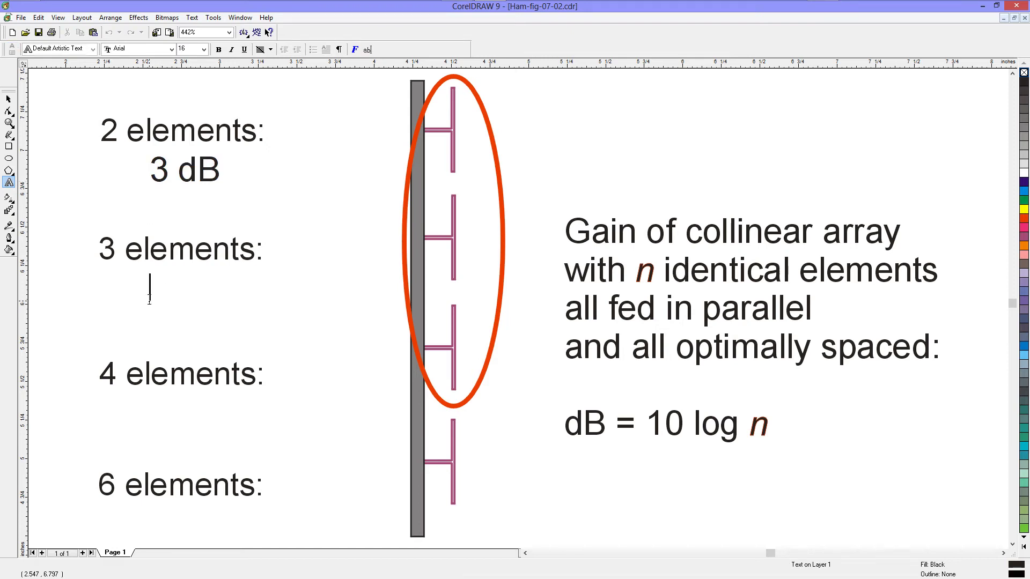
{"action": "type", "text": "4.8"}
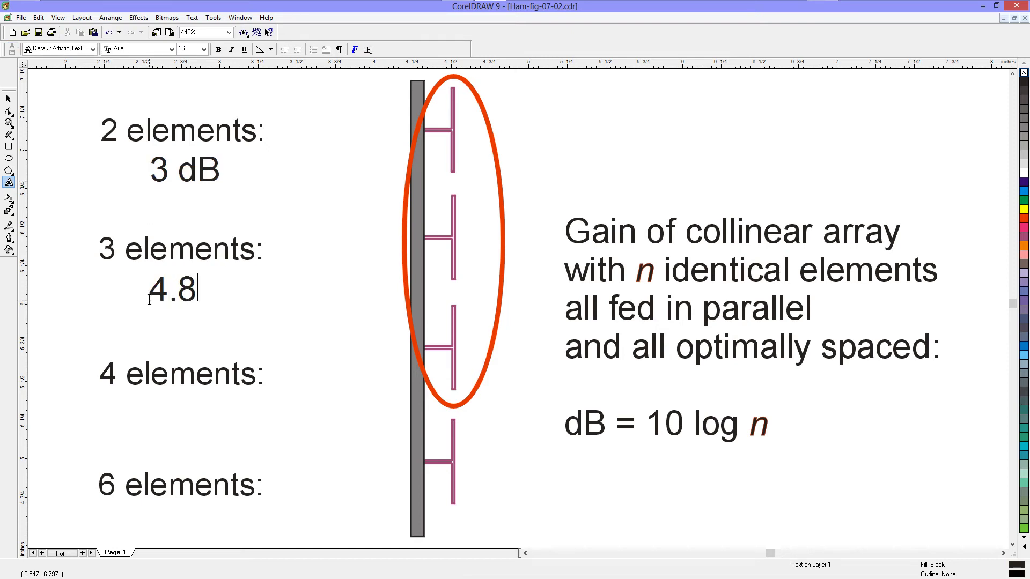
{"action": "type", "text": " dB"}
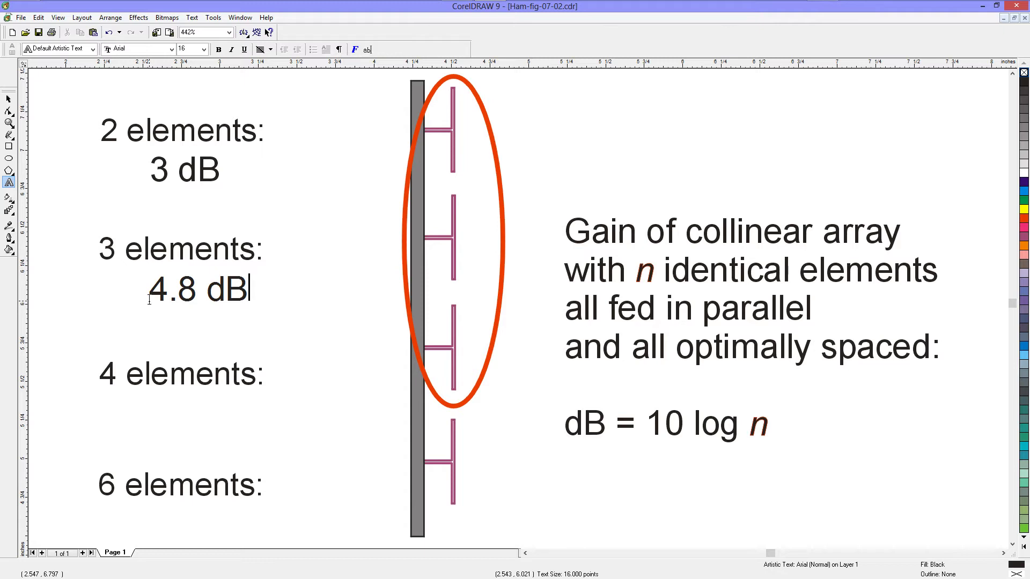
{"action": "left_click", "coordinate": [8, 99]}
{"action": "left_click", "coordinate": [56, 113]}
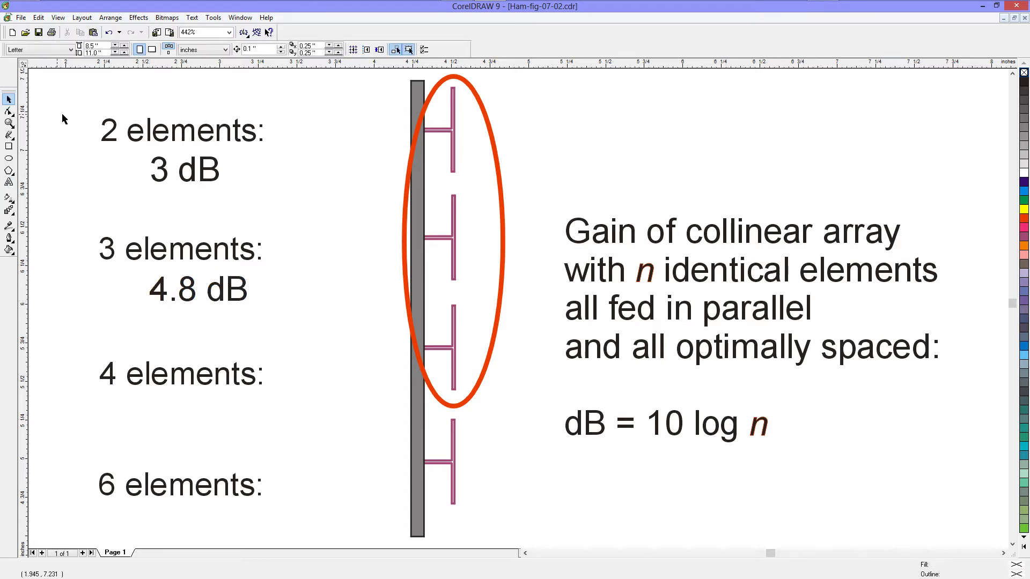
Delete the red ellipse around the top three stubs
{"action": "left_click", "coordinate": [404, 264]}
{"action": "key", "text": "Delete"}
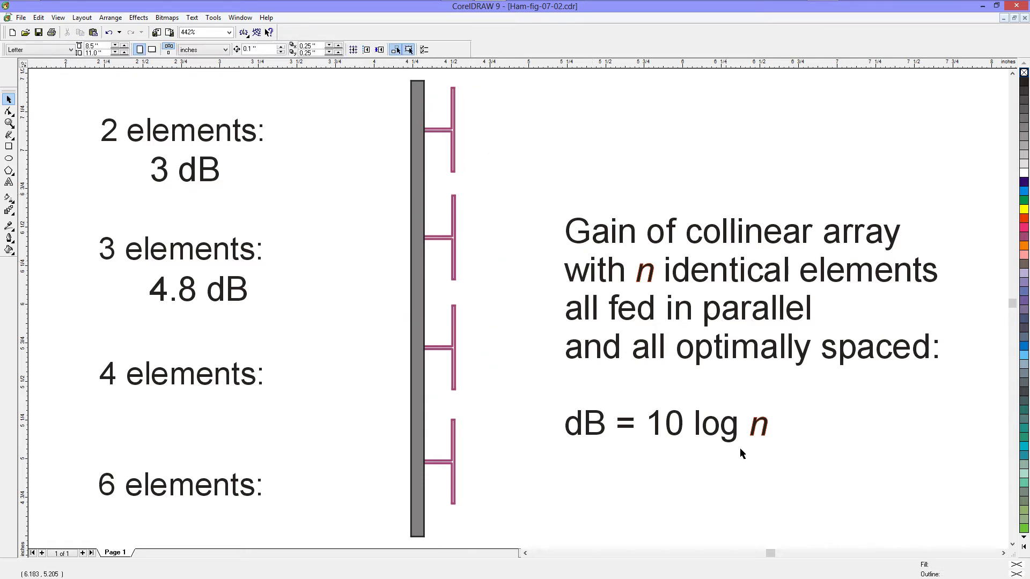
{"action": "mouse_move", "coordinate": [301, 4]}
{"action": "mouse_move", "coordinate": [464, 15]}
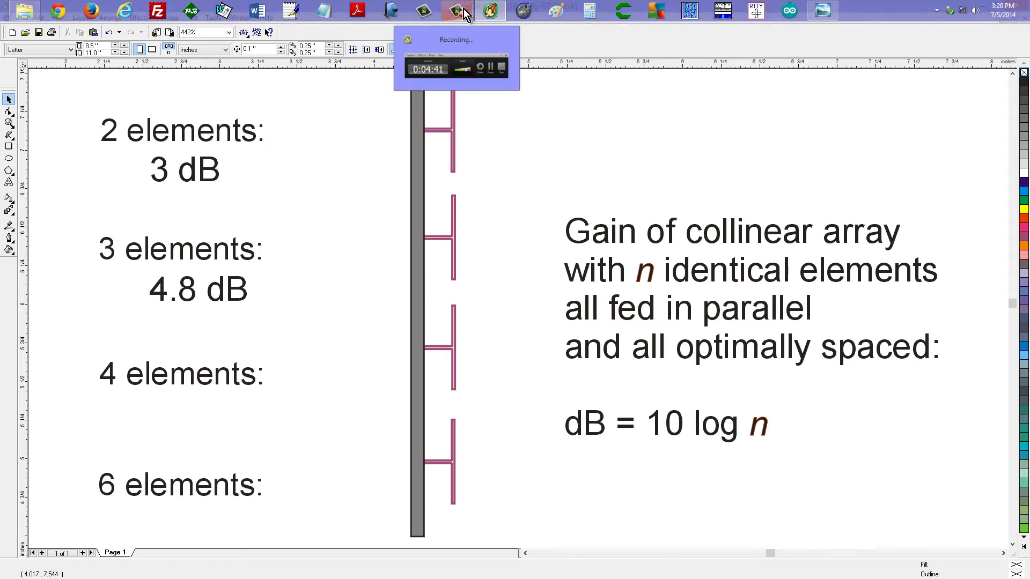
Compute log(4) × 10 = 6.02059991328 in Calcute, then exit the calculator
{"action": "left_click", "coordinate": [622, 12]}
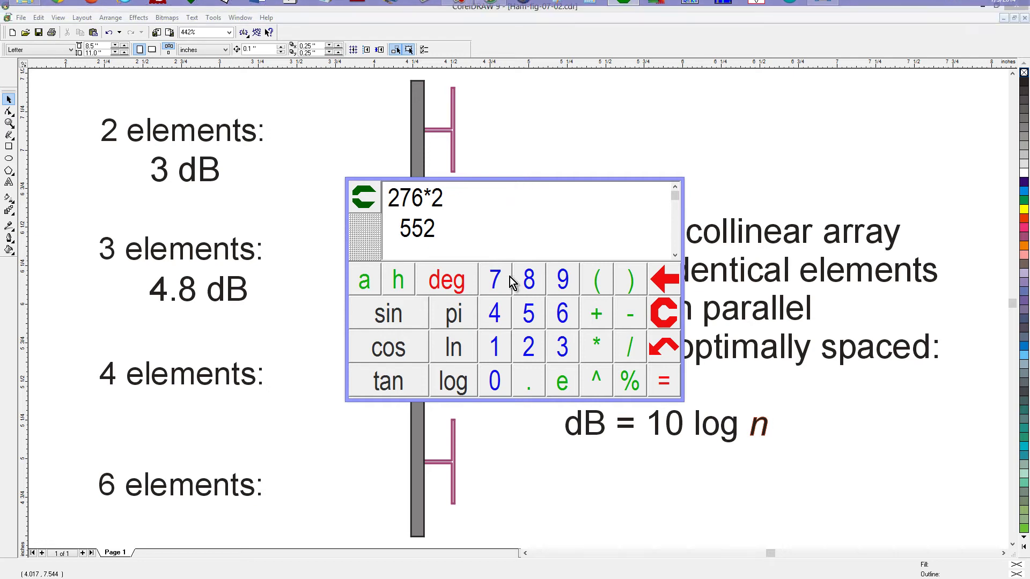
{"action": "left_click", "coordinate": [453, 382]}
{"action": "left_click", "coordinate": [494, 311]}
{"action": "left_click", "coordinate": [664, 382]}
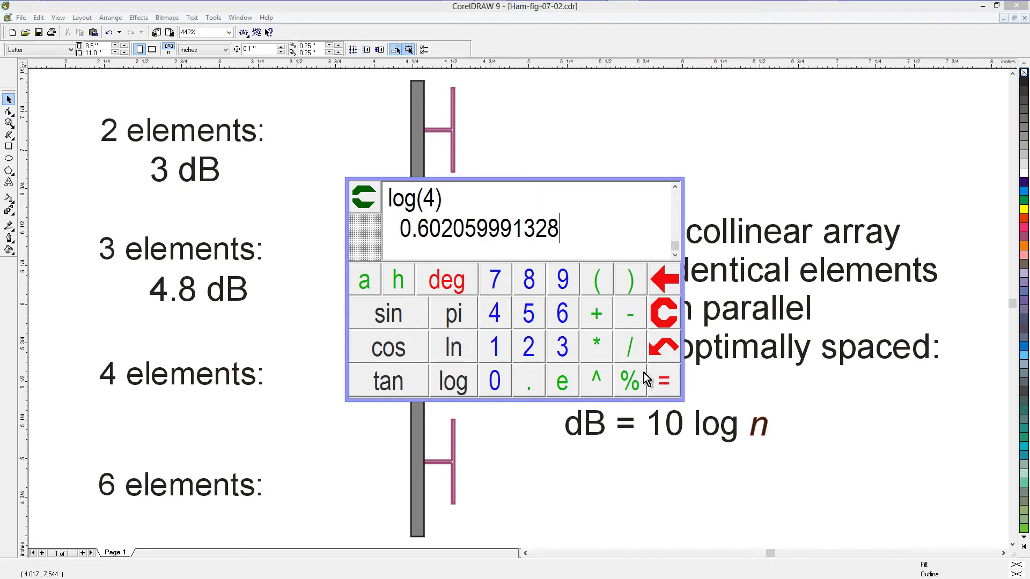
{"action": "left_click", "coordinate": [596, 345]}
{"action": "left_click", "coordinate": [496, 353]}
{"action": "left_click", "coordinate": [494, 382]}
{"action": "left_click", "coordinate": [668, 380]}
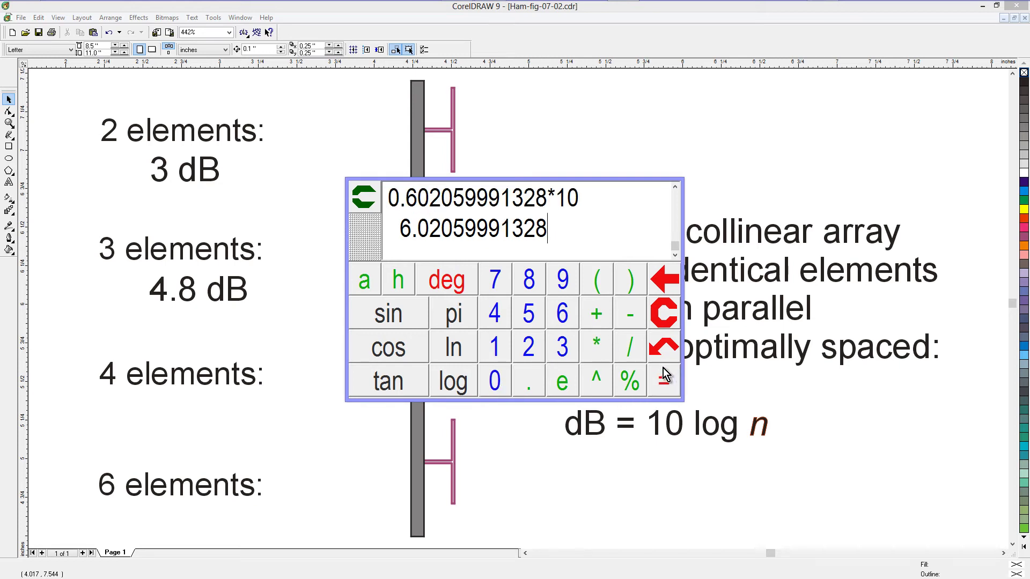
{"action": "left_click", "coordinate": [362, 199]}
{"action": "mouse_move", "coordinate": [375, 253]}
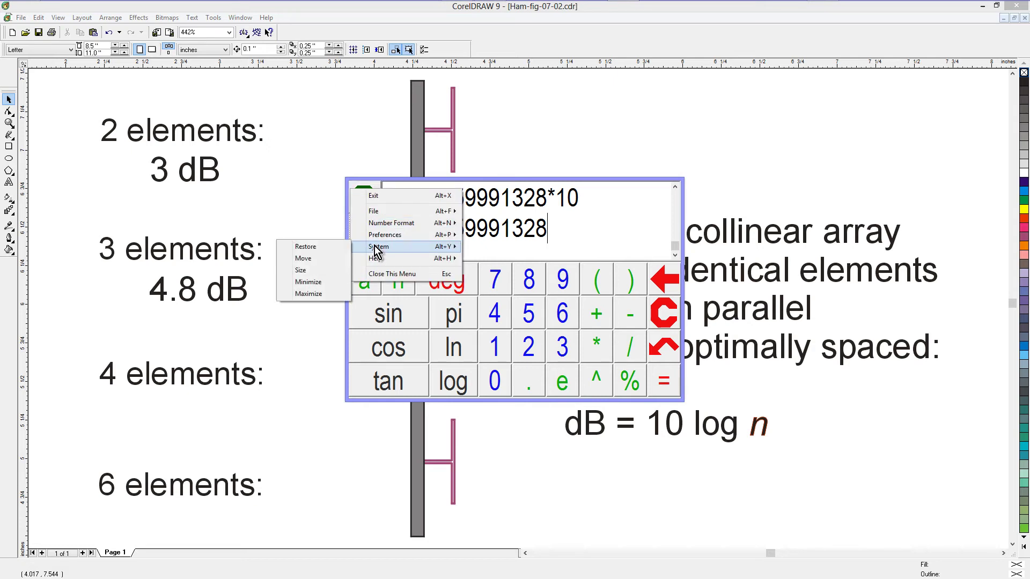
{"action": "left_click", "coordinate": [373, 196]}
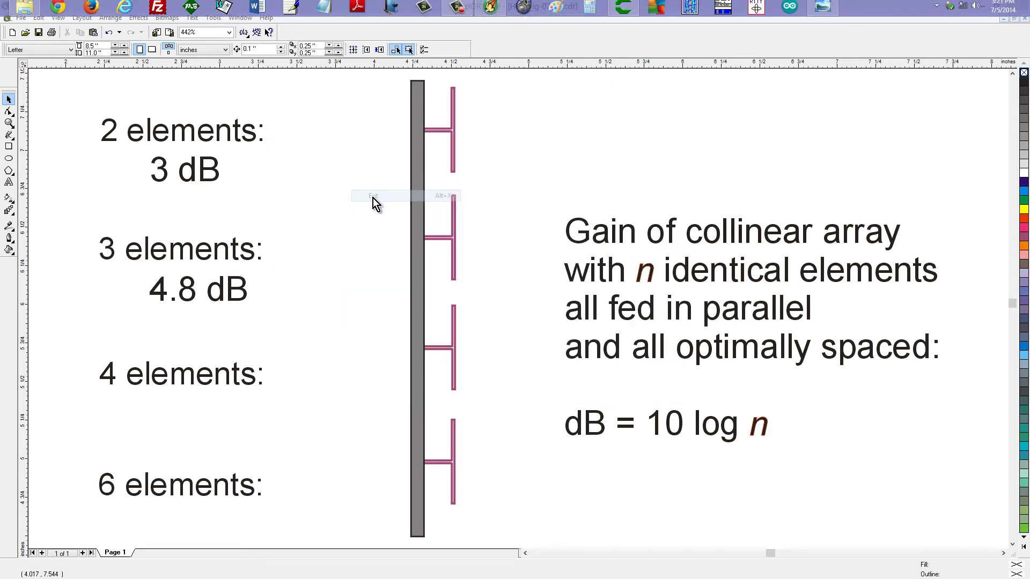
Type a '6 dB' text label just below the '4 elements:' line
{"action": "left_click", "coordinate": [9, 182]}
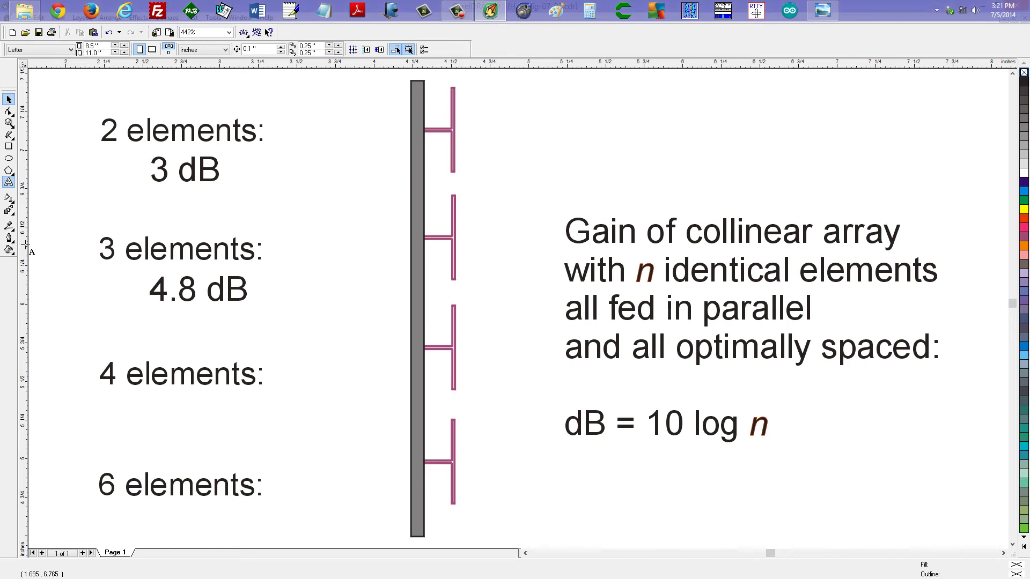
{"action": "left_click", "coordinate": [147, 432]}
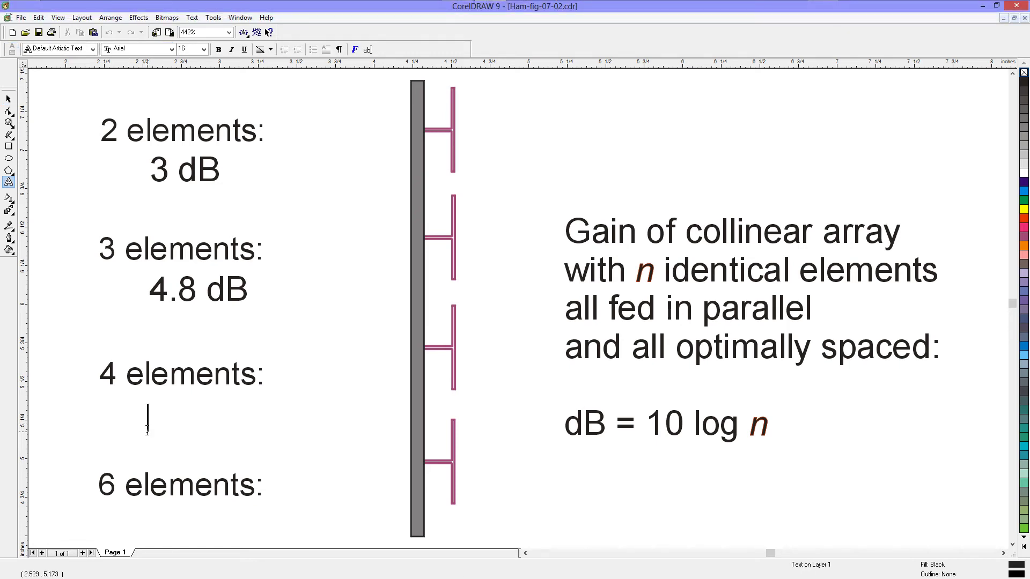
{"action": "type", "text": "6 dB"}
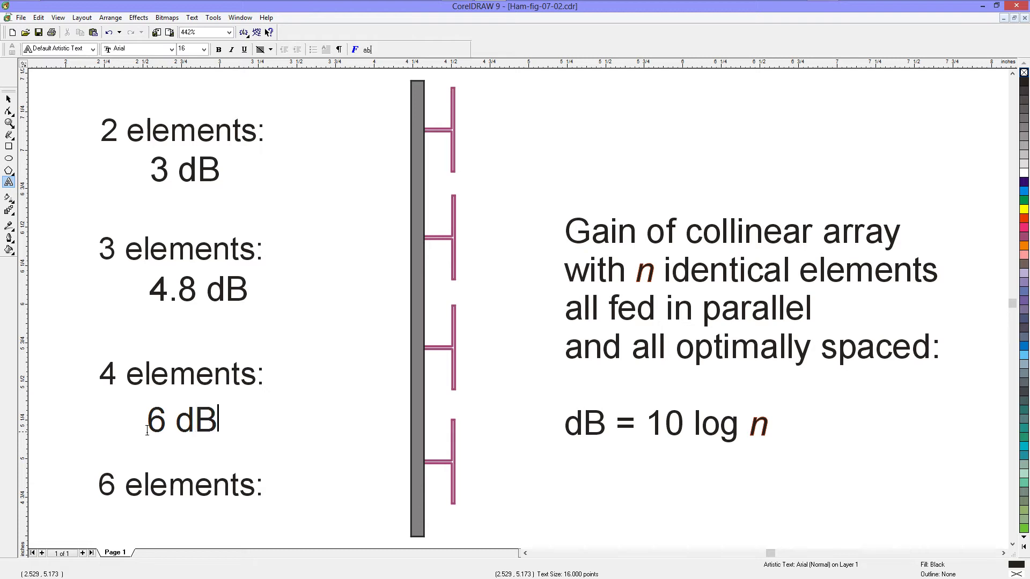
{"action": "left_click", "coordinate": [8, 100]}
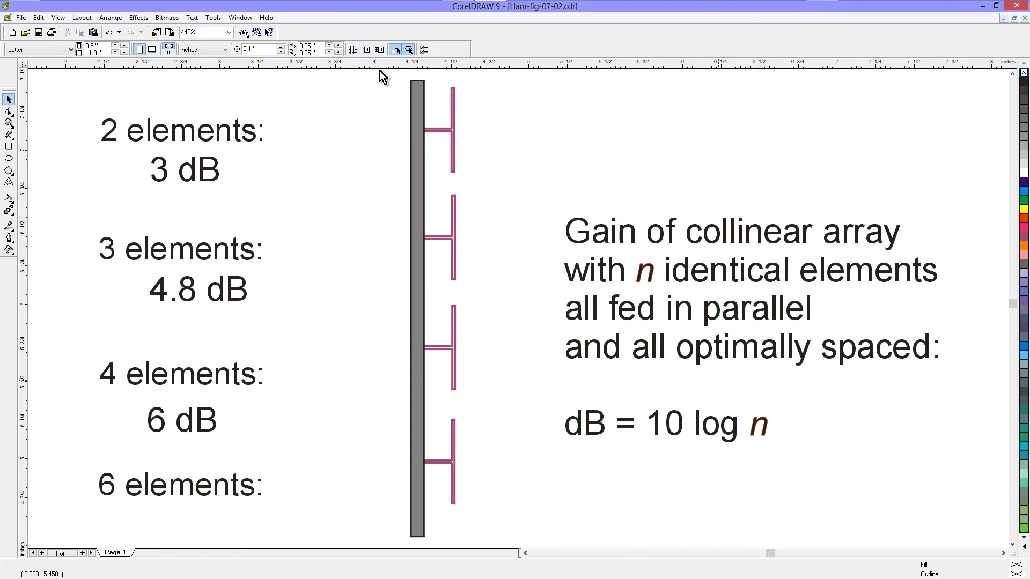
Compute log(6) × 10 = 7.78151250384 in Calcute, then exit the calculator
{"action": "mouse_move", "coordinate": [343, 7]}
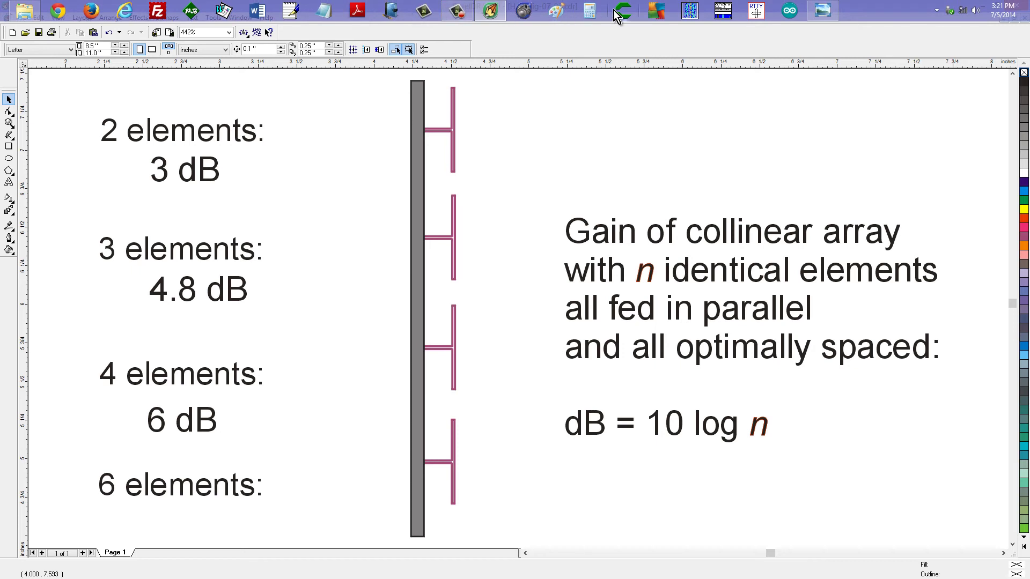
{"action": "left_click", "coordinate": [625, 11]}
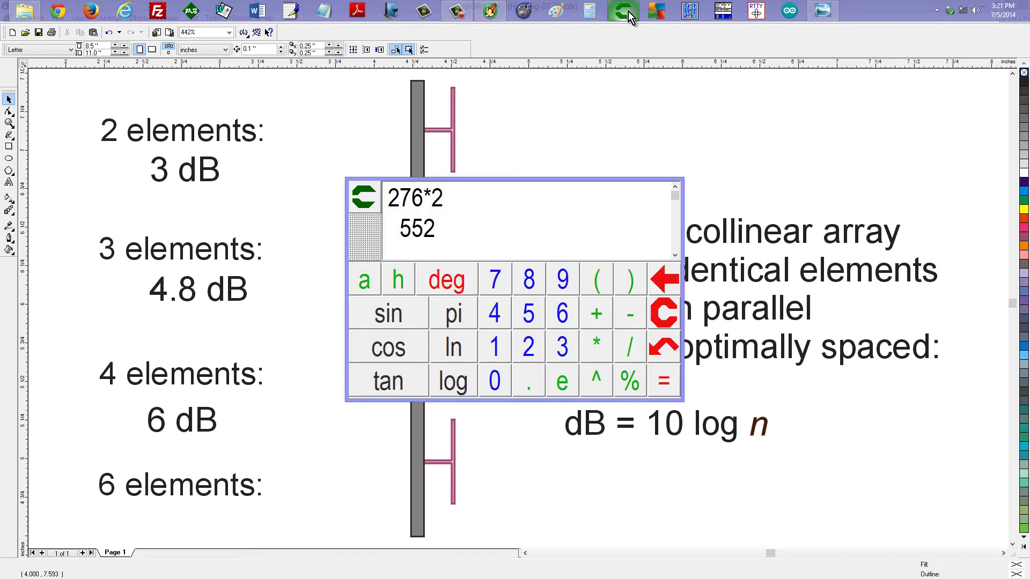
{"action": "left_click", "coordinate": [449, 381]}
{"action": "left_click", "coordinate": [556, 311]}
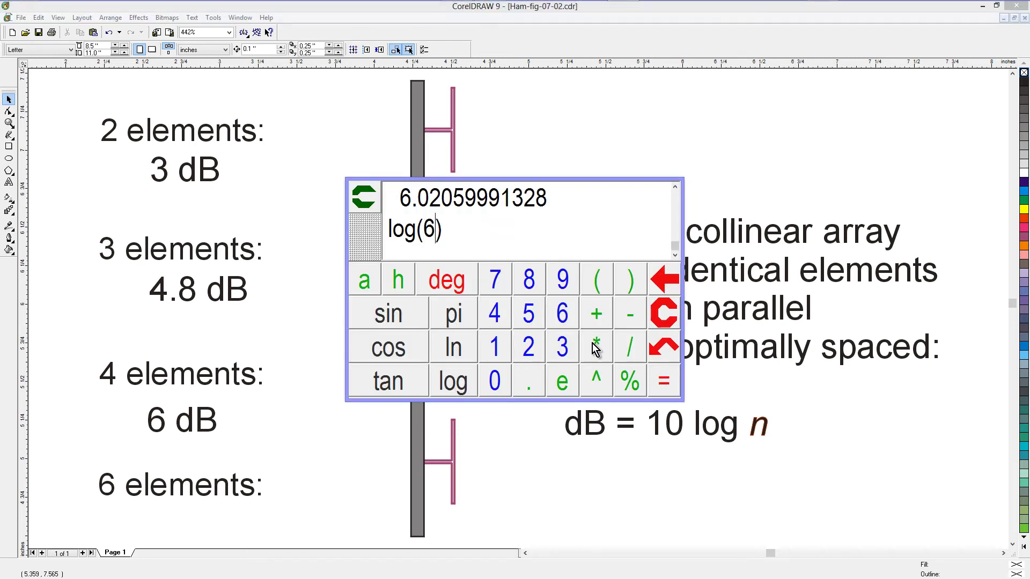
{"action": "left_click", "coordinate": [664, 384]}
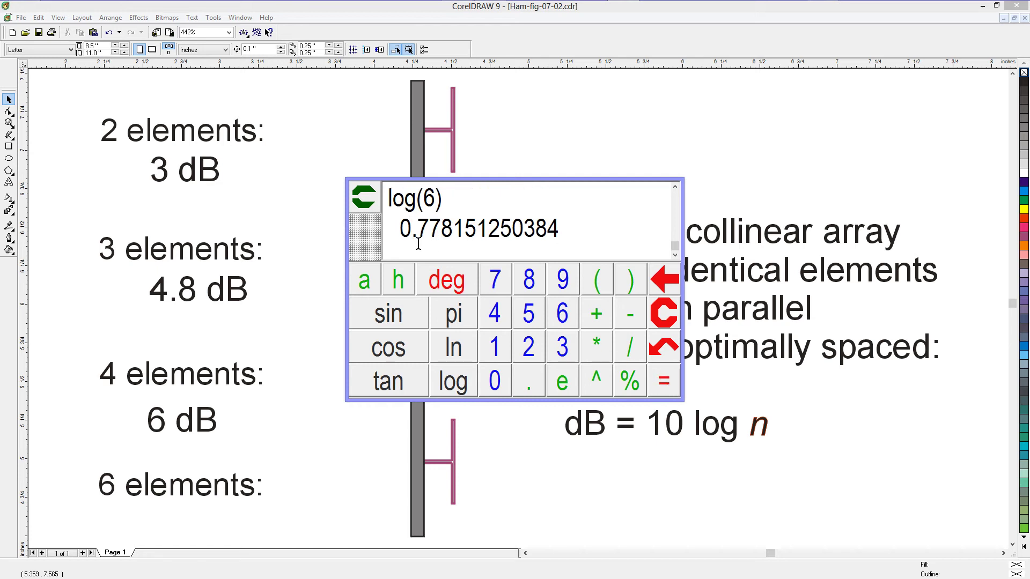
{"action": "left_click", "coordinate": [583, 347]}
{"action": "left_click", "coordinate": [492, 347]}
{"action": "left_click", "coordinate": [494, 382]}
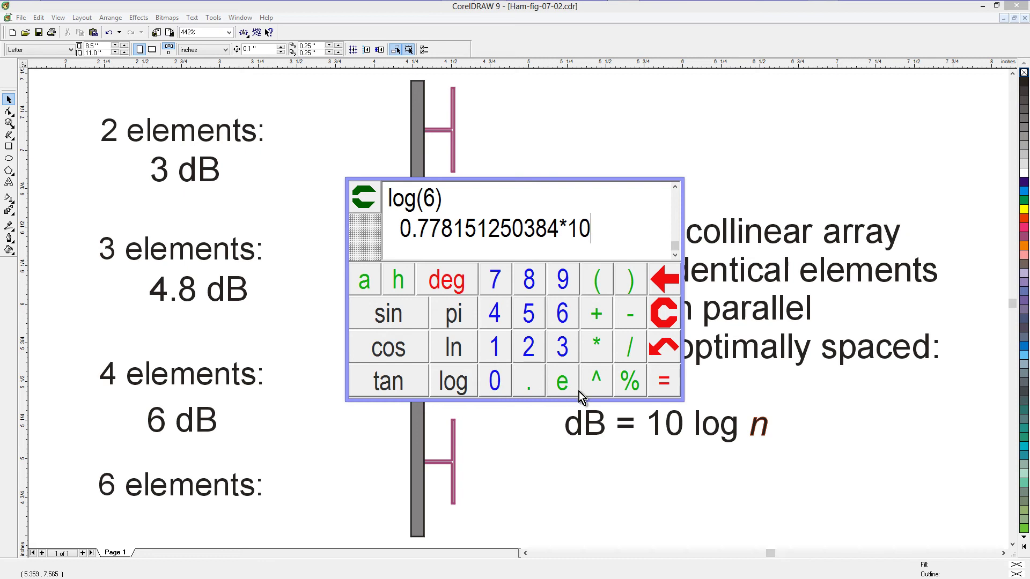
{"action": "left_click", "coordinate": [665, 386]}
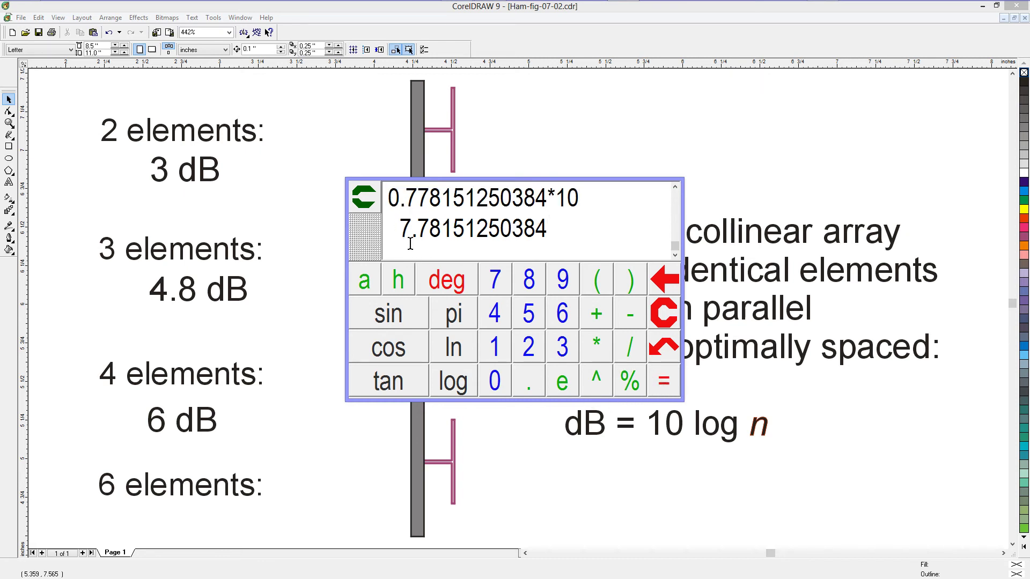
{"action": "left_click", "coordinate": [374, 207]}
{"action": "left_click", "coordinate": [389, 200]}
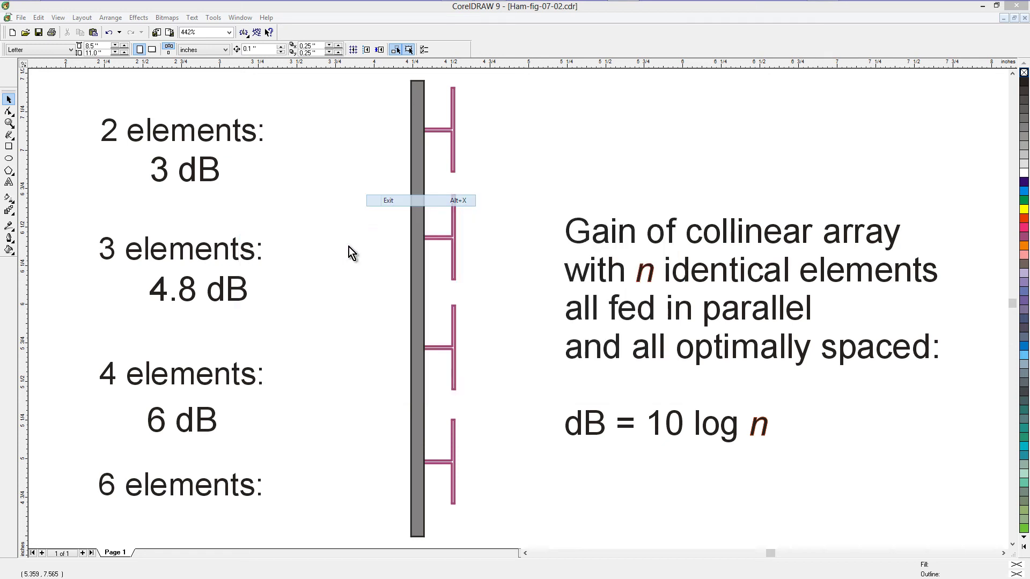
Type '7.8 dB' right of '6 elements:' and nudge it into line
{"action": "left_click", "coordinate": [9, 182]}
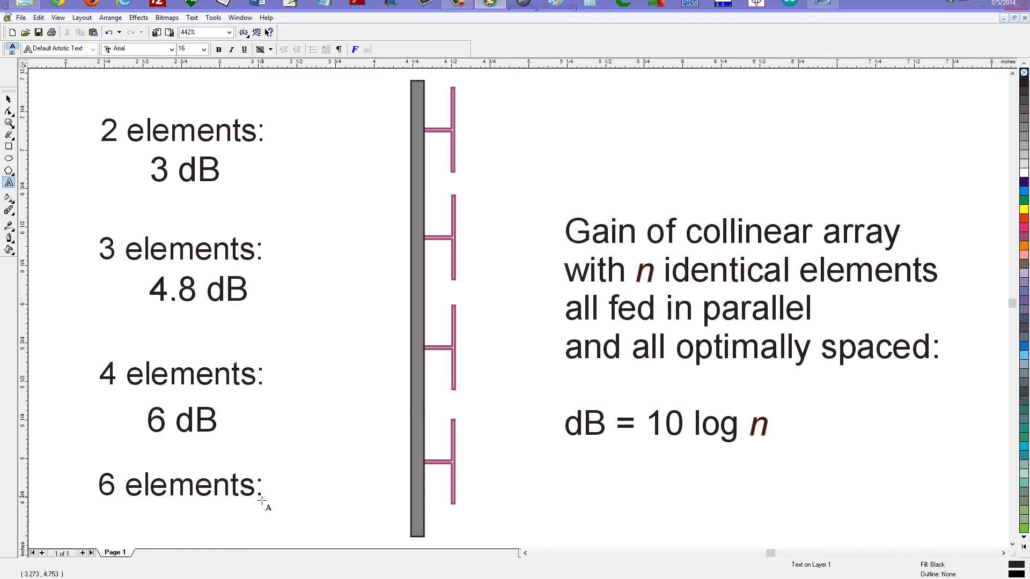
{"action": "left_click", "coordinate": [291, 500]}
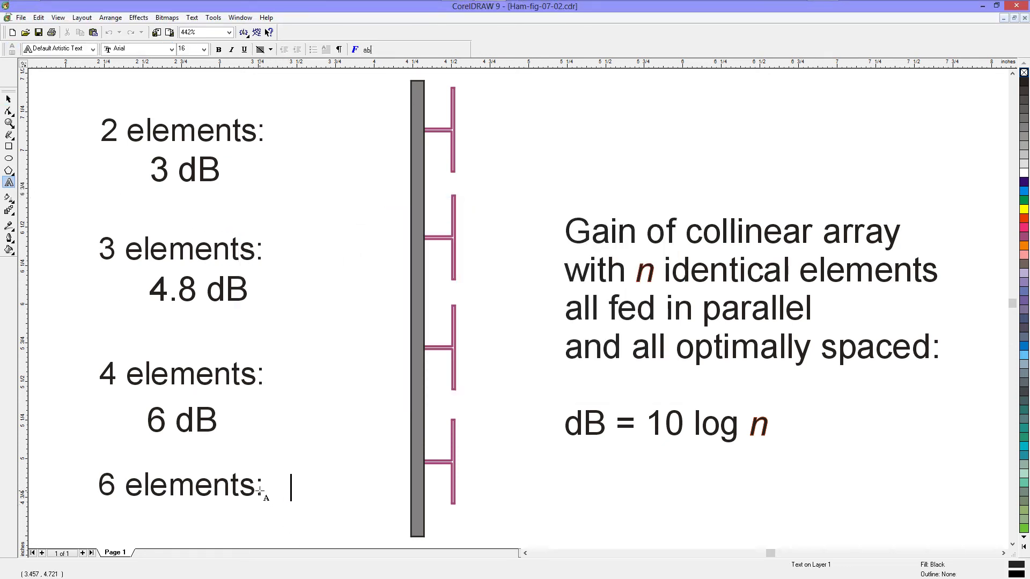
{"action": "type", "text": "7.8 d"}
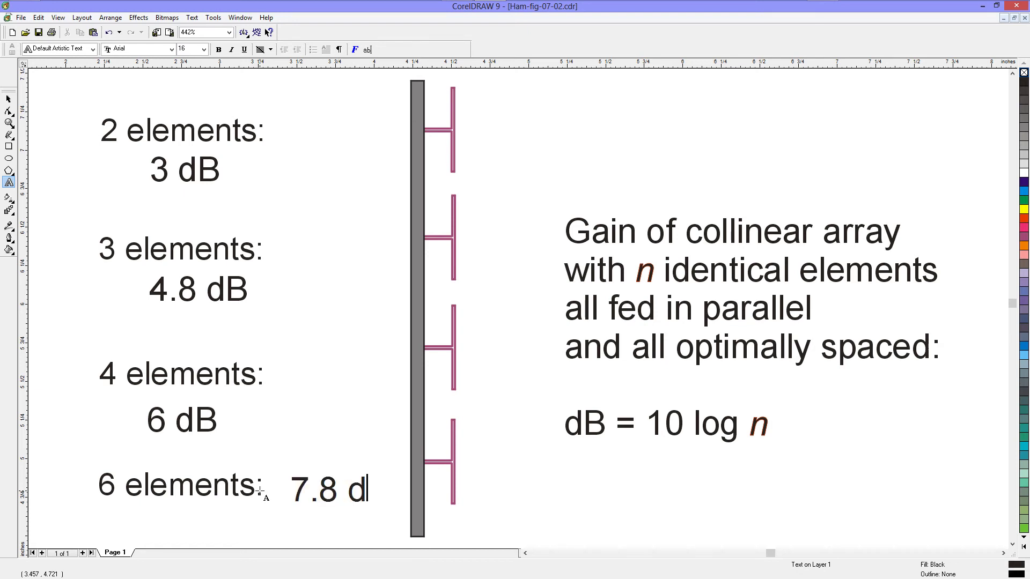
{"action": "type", "text": "B"}
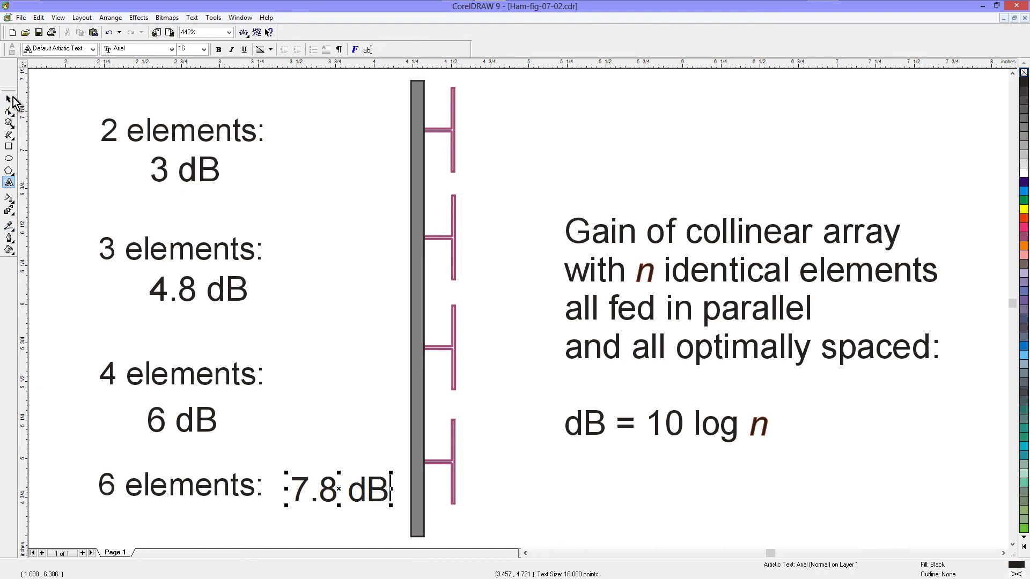
{"action": "left_click", "coordinate": [10, 100]}
{"action": "left_click_drag", "start_coordinate": [300, 496], "coordinate": [290, 493]}
{"action": "left_click", "coordinate": [318, 427]}
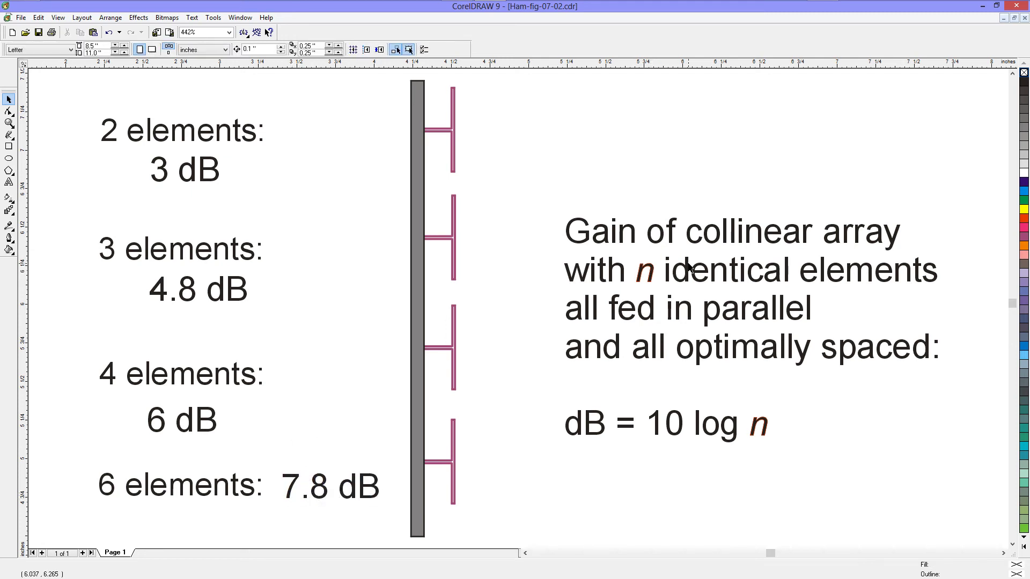